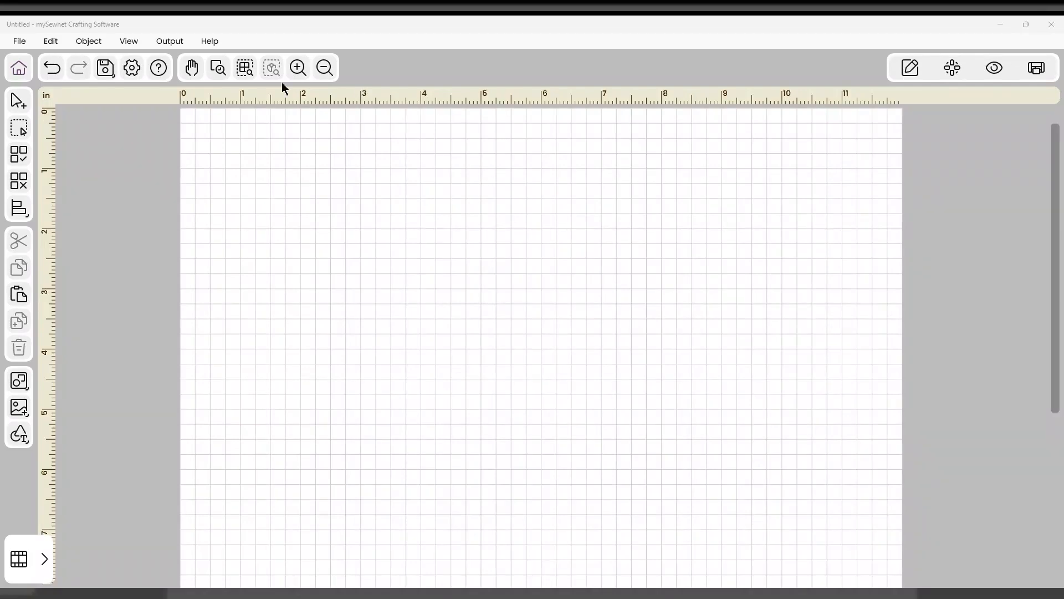
# Insert the Bee sample design onto the page
pyautogui.click(20, 439)
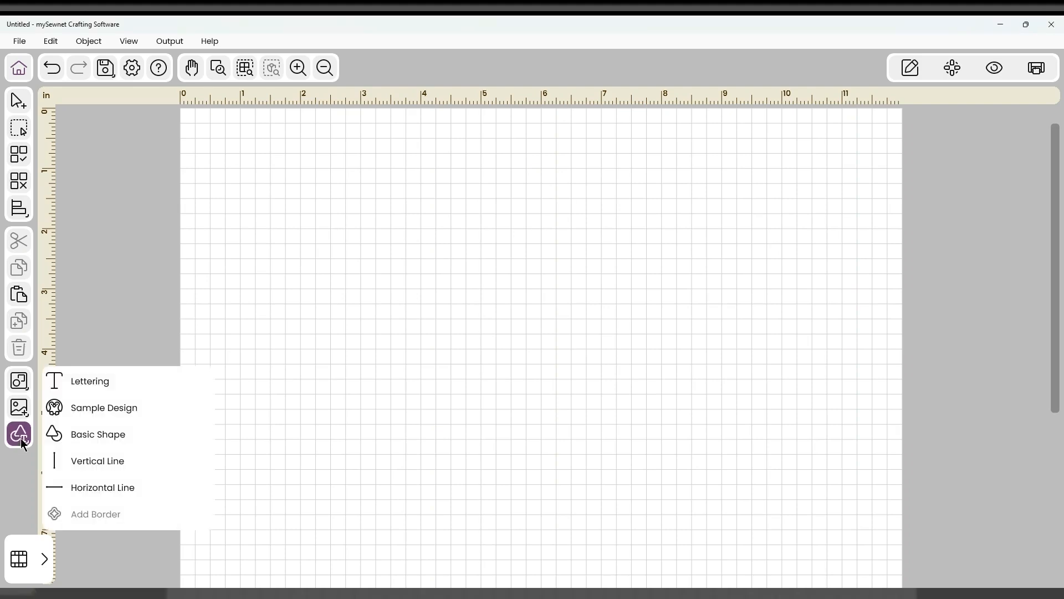
pyautogui.click(88, 410)
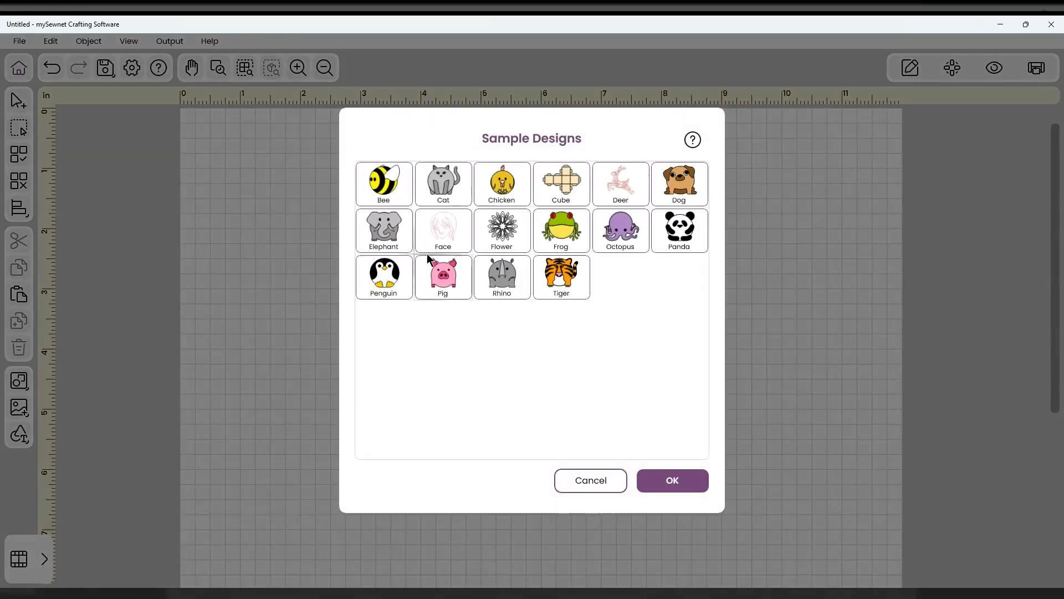
pyautogui.click(390, 190)
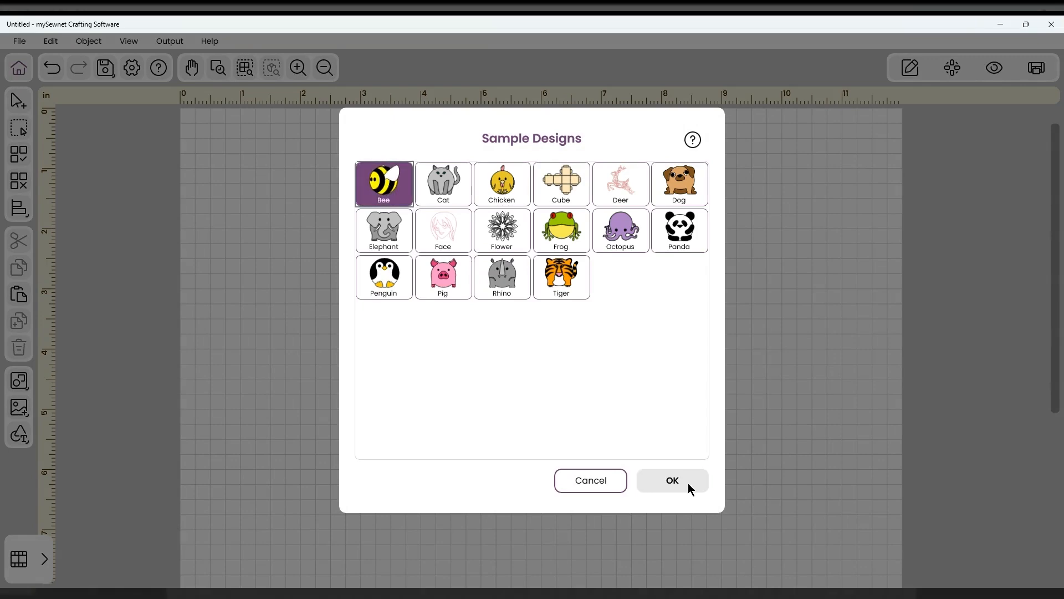
pyautogui.click(673, 481)
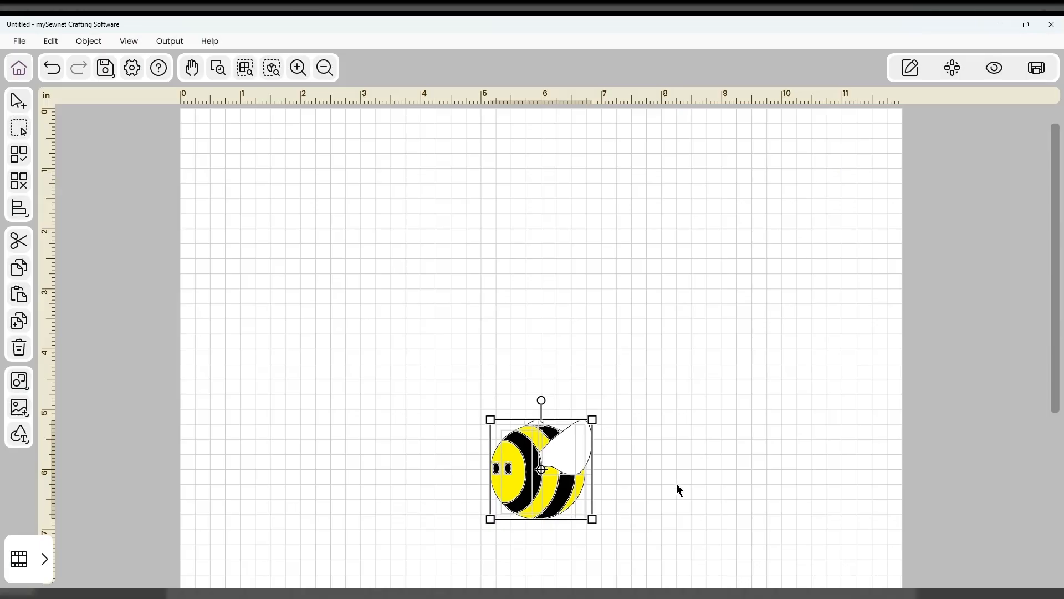
# Move the bee to the upper middle of the page and enlarge it to about 3.6 in wide
pyautogui.moveTo(546, 473); pyautogui.dragTo(510, 307)
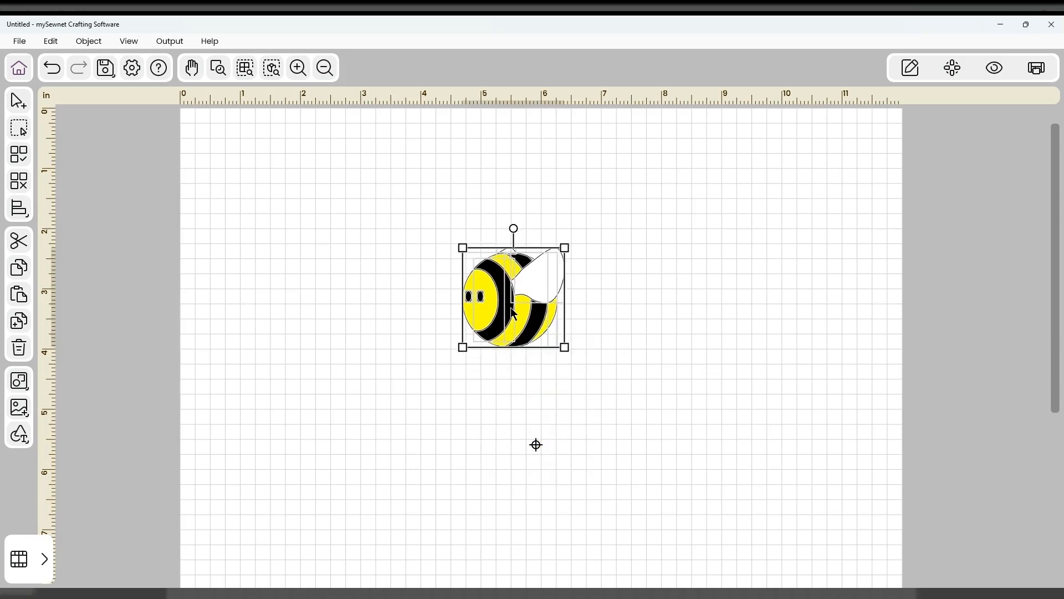
pyautogui.moveTo(561, 342); pyautogui.dragTo(590, 395)
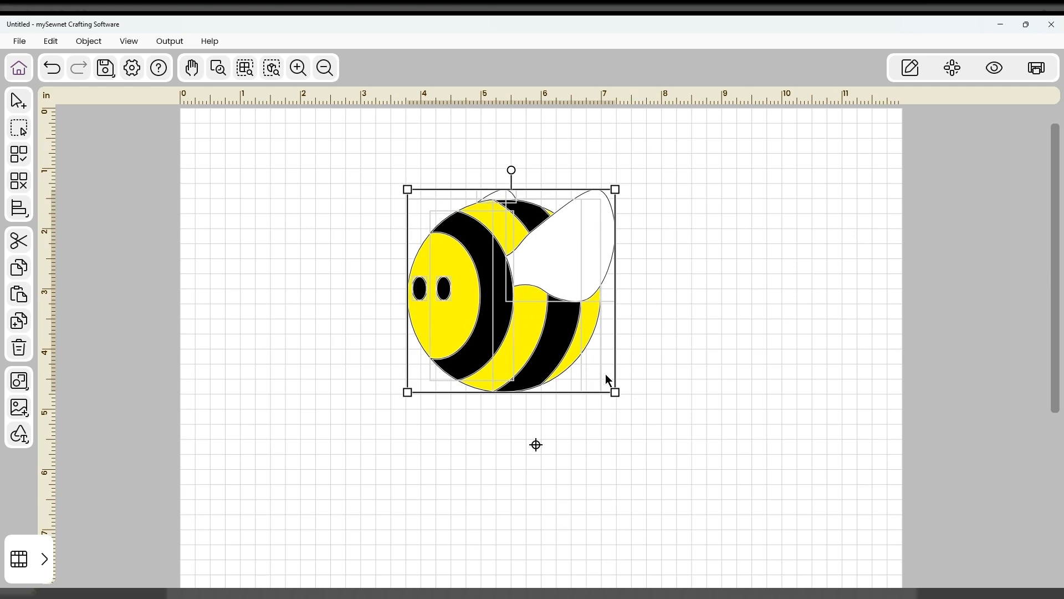
pyautogui.moveTo(525, 338); pyautogui.dragTo(555, 352)
pyautogui.moveTo(650, 408)
pyautogui.mouseDown()
pyautogui.moveTo(658, 438)
pyautogui.moveTo(642, 421)
pyautogui.mouseUp()
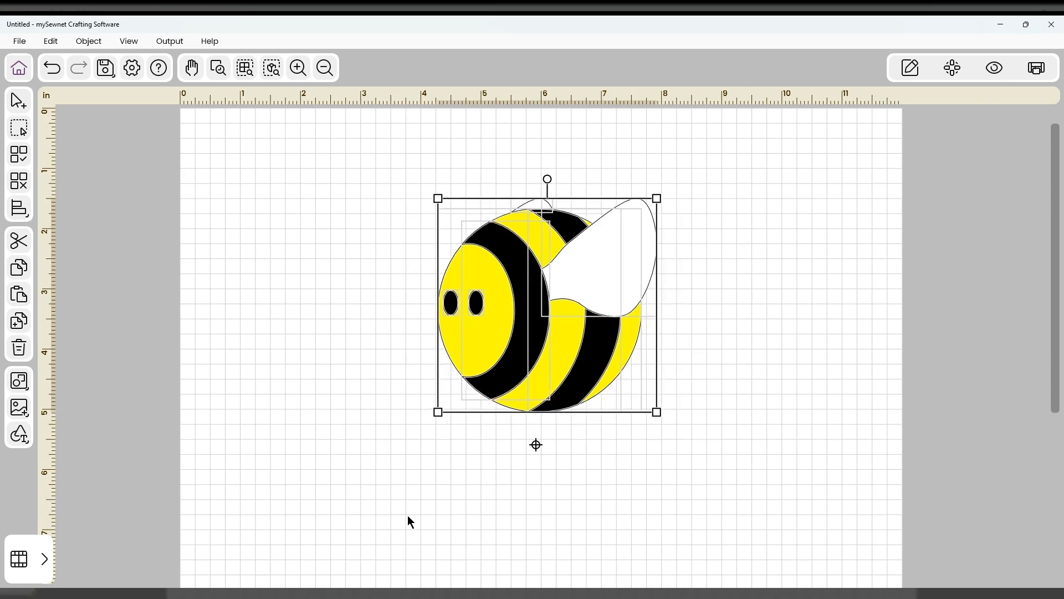
pyautogui.hotkey('ctrl', 'z')
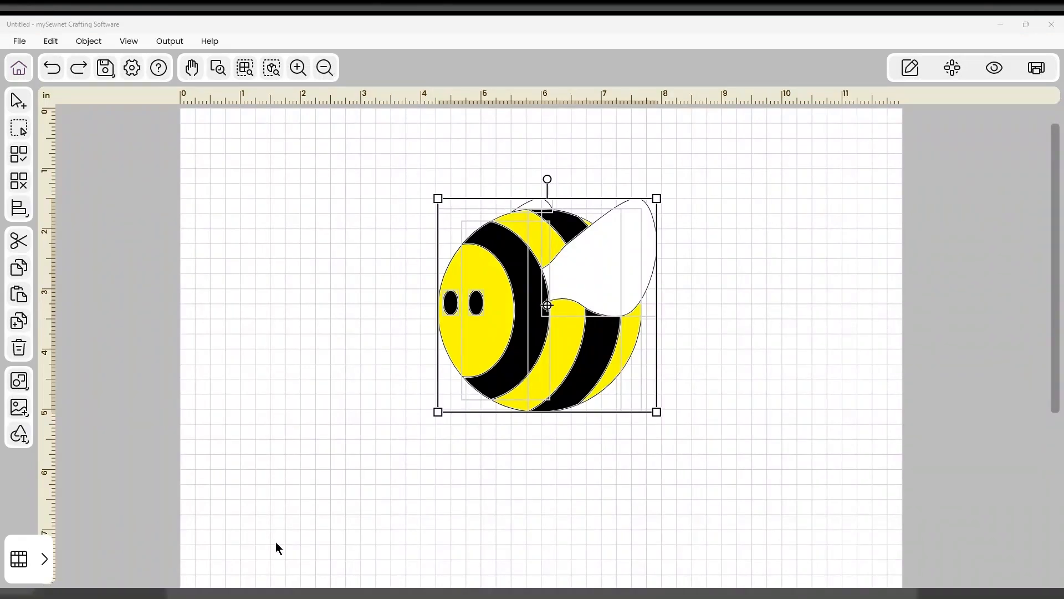
# Ungroup the bee design into its separate parts and deselect them
pyautogui.click(909, 68)
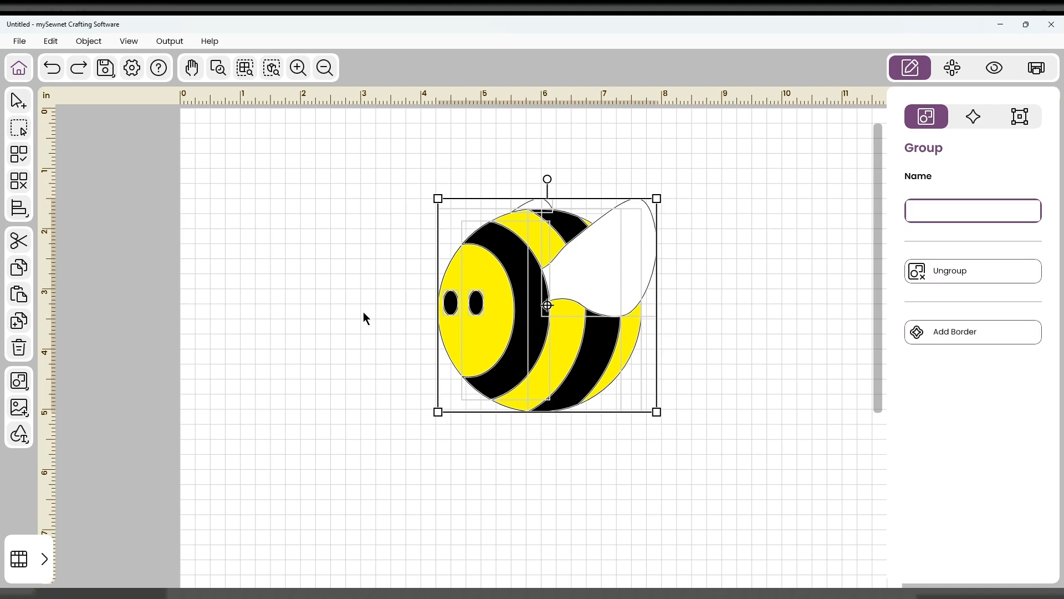
pyautogui.click(19, 383)
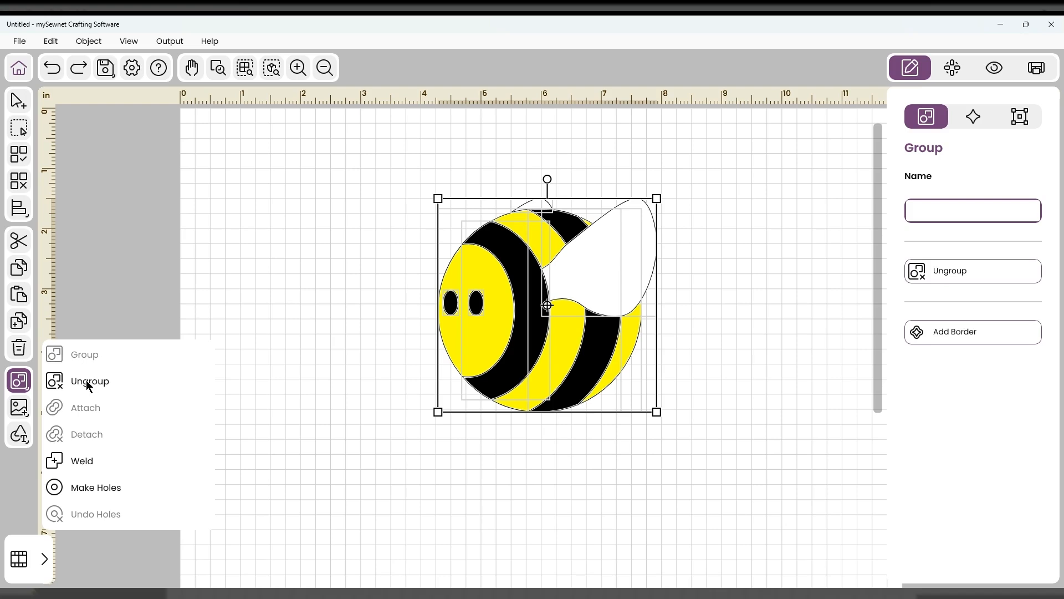
pyautogui.click(87, 381)
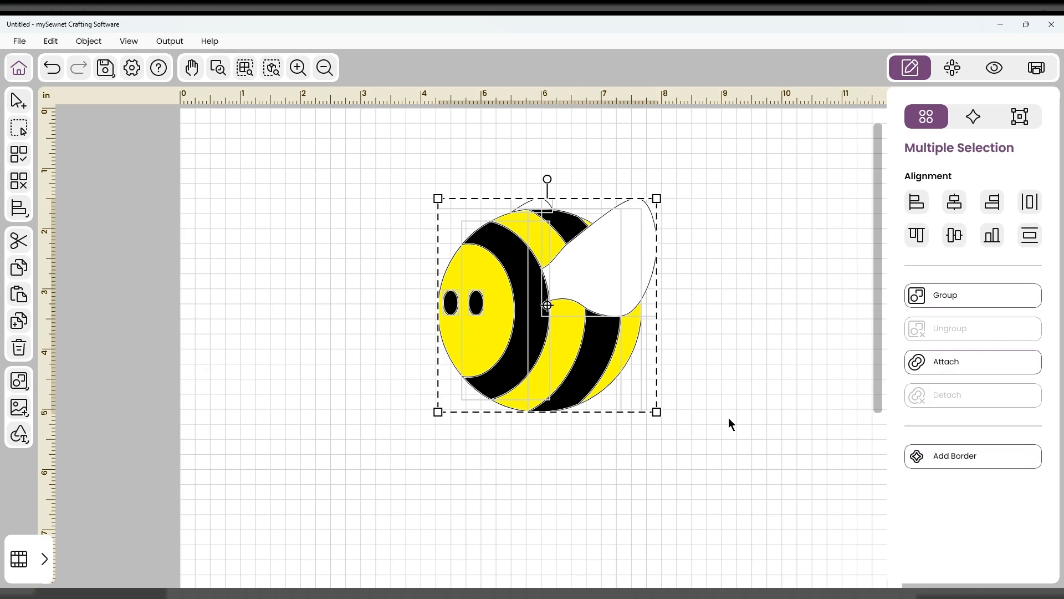
pyautogui.click(696, 380)
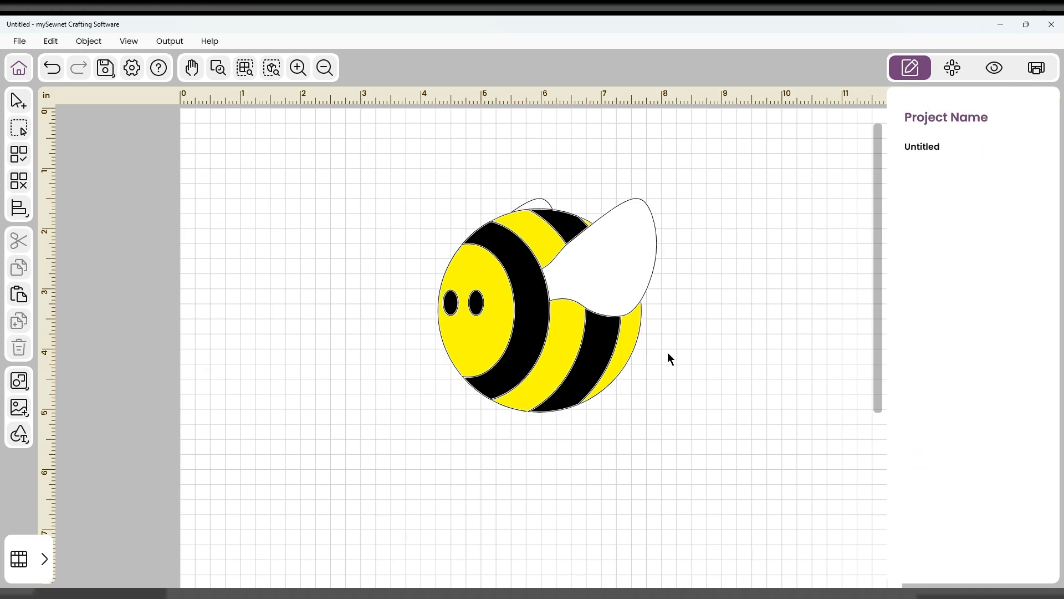
# Scale down the bee's large front wing and delete it
pyautogui.click(606, 291)
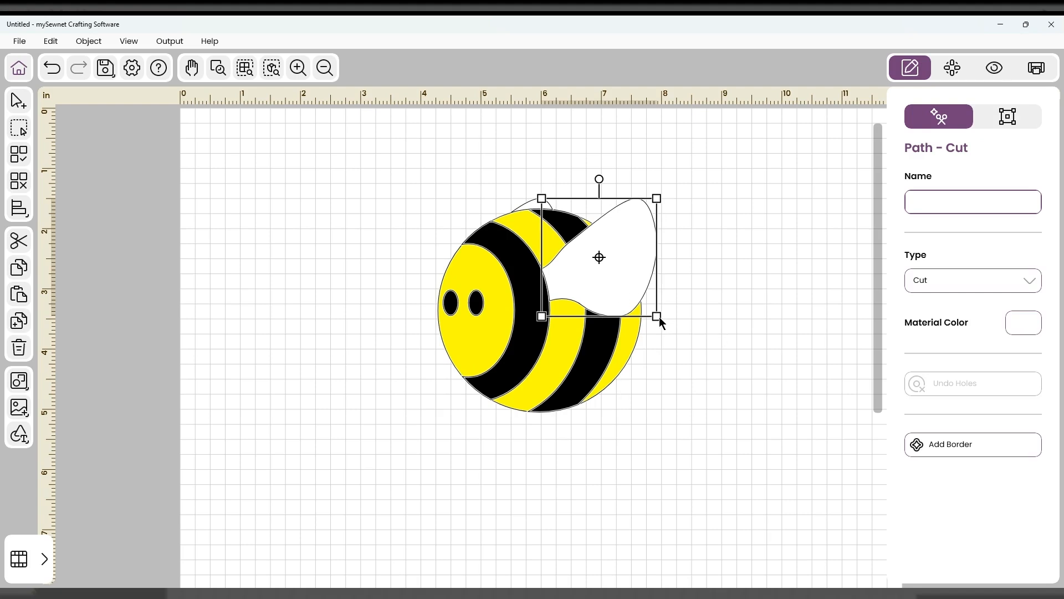
pyautogui.moveTo(659, 317); pyautogui.dragTo(639, 293)
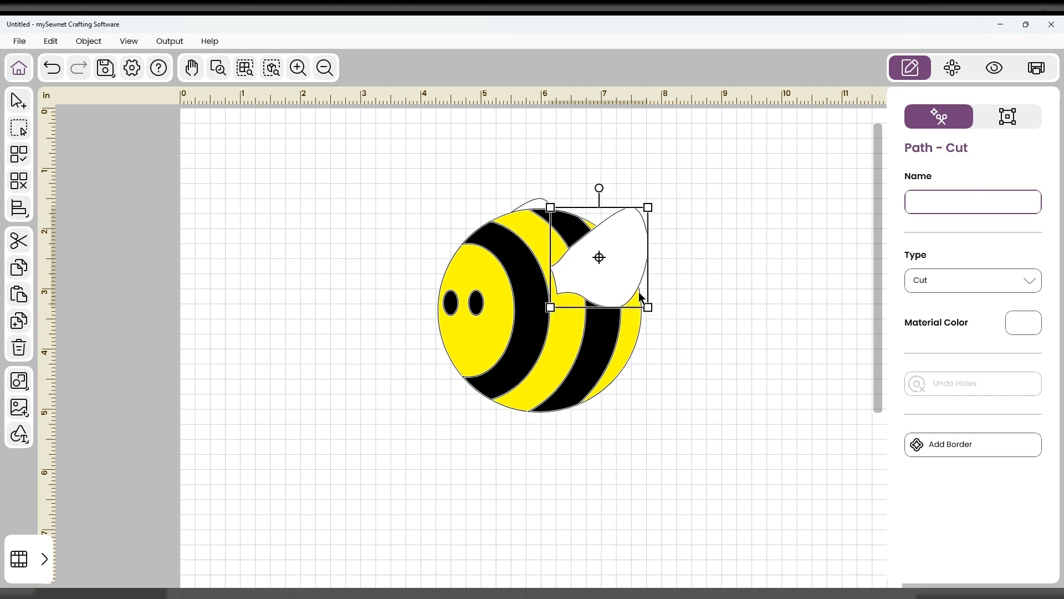
pyautogui.press('Delete')
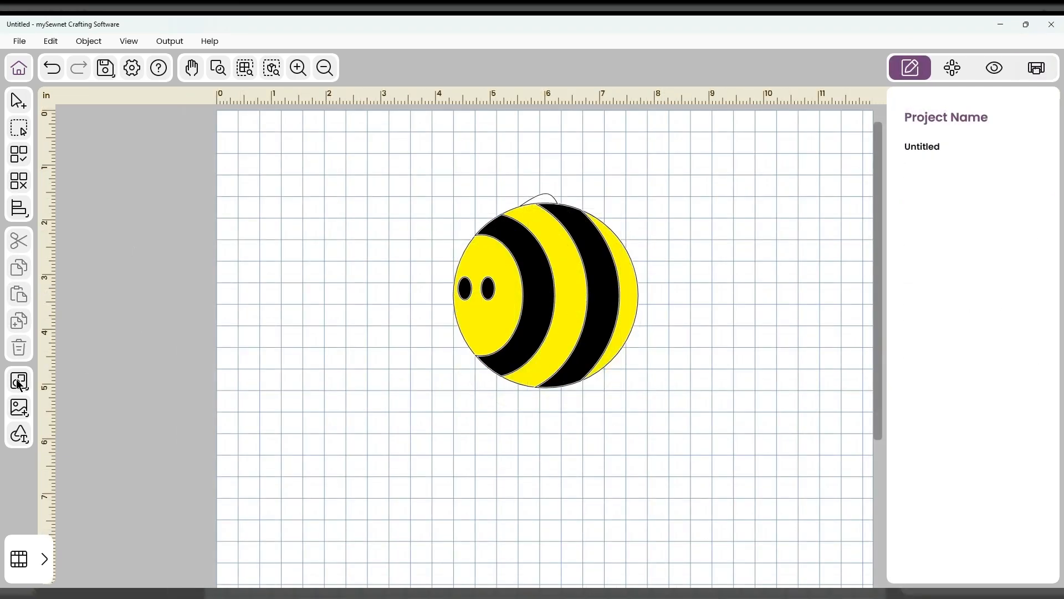
# Select all remaining bee parts and group them
pyautogui.click(19, 155)
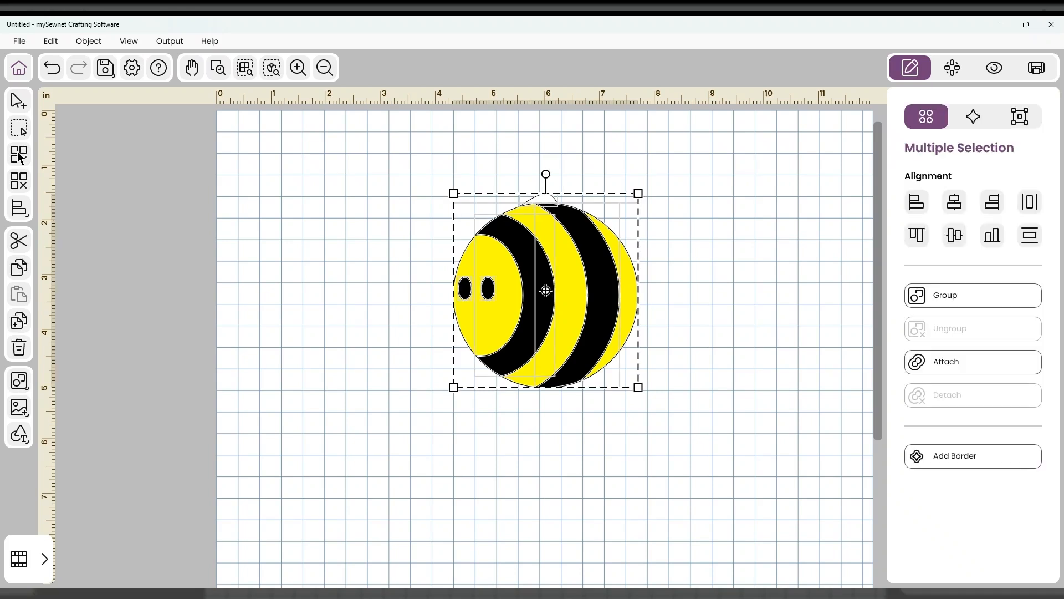
pyautogui.click(935, 296)
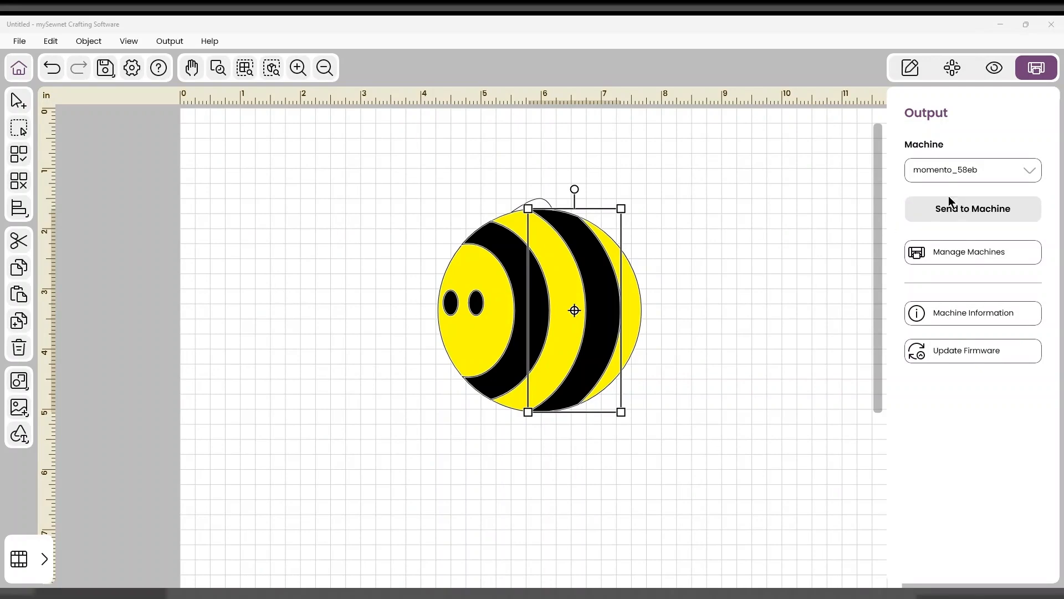
# Preview the cutting layout of the bee's separate parts for the 12" x 24" Landscape mat and Custom - Basic Blade, and cancel the output
pyautogui.click(962, 211)
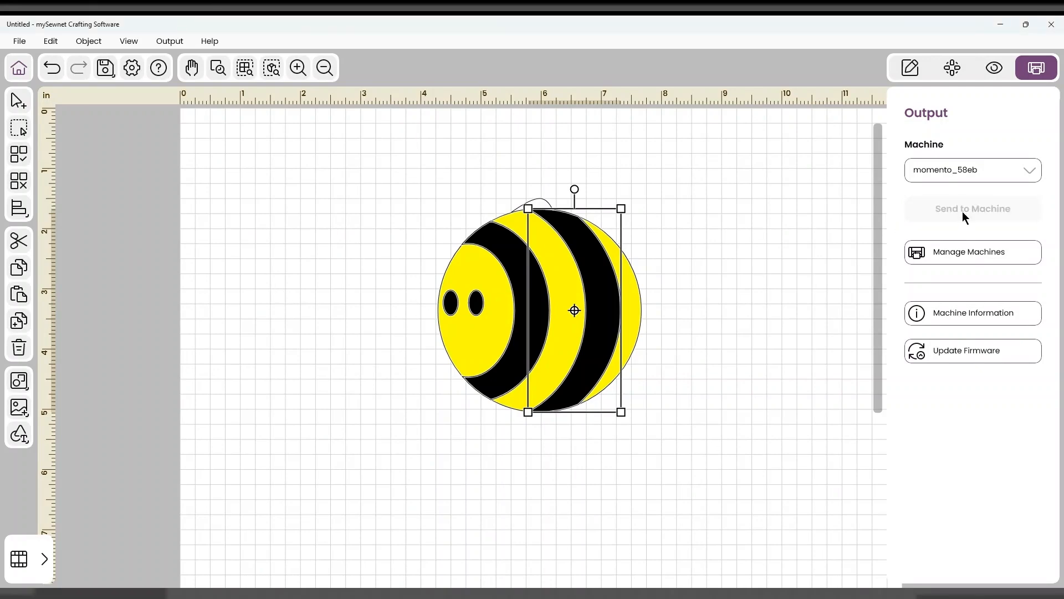
pyautogui.click(559, 440)
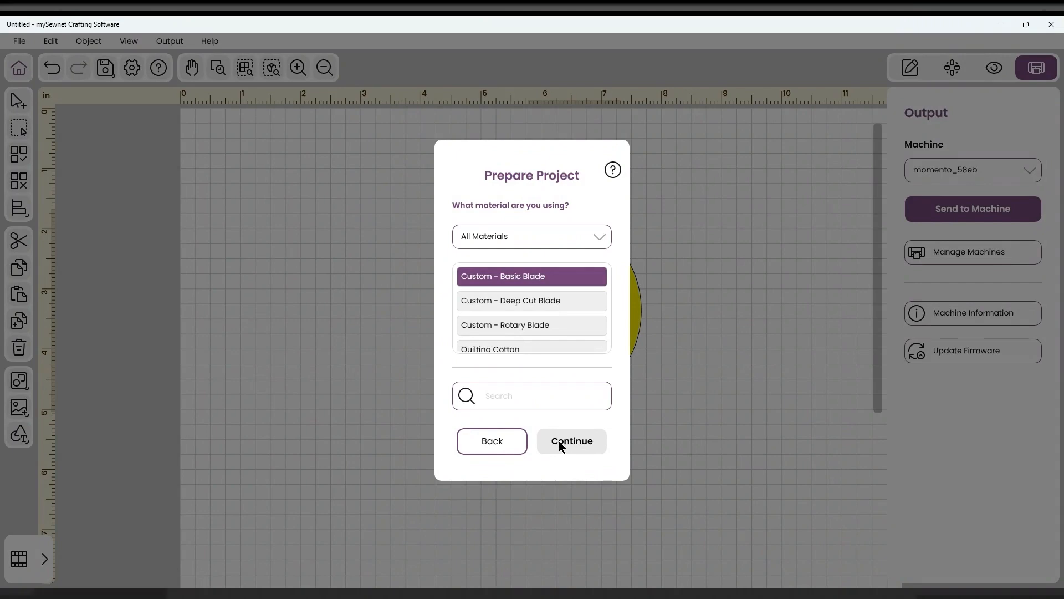
pyautogui.click(558, 440)
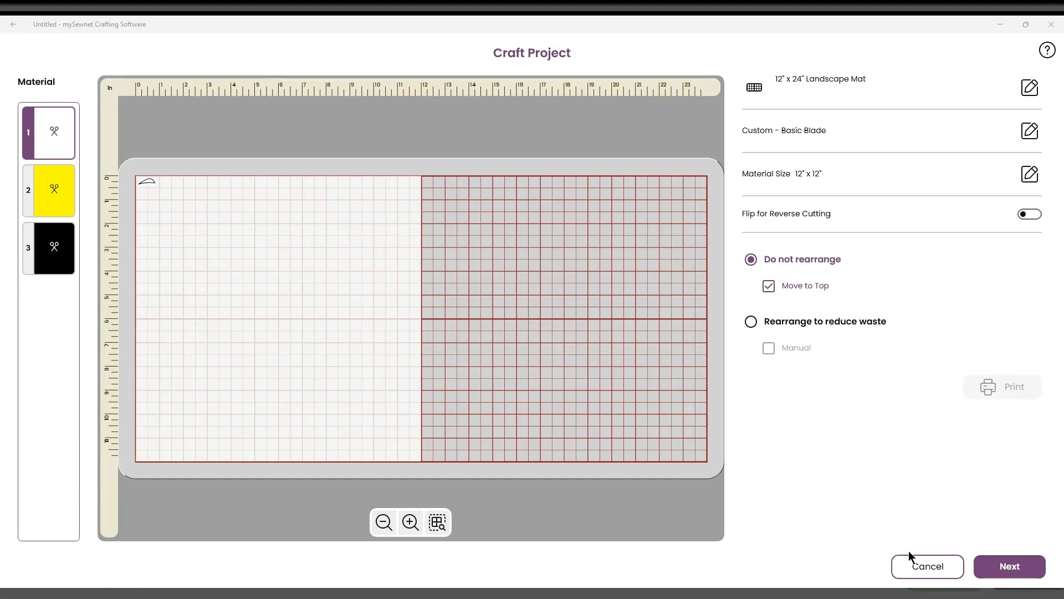
pyautogui.click(937, 569)
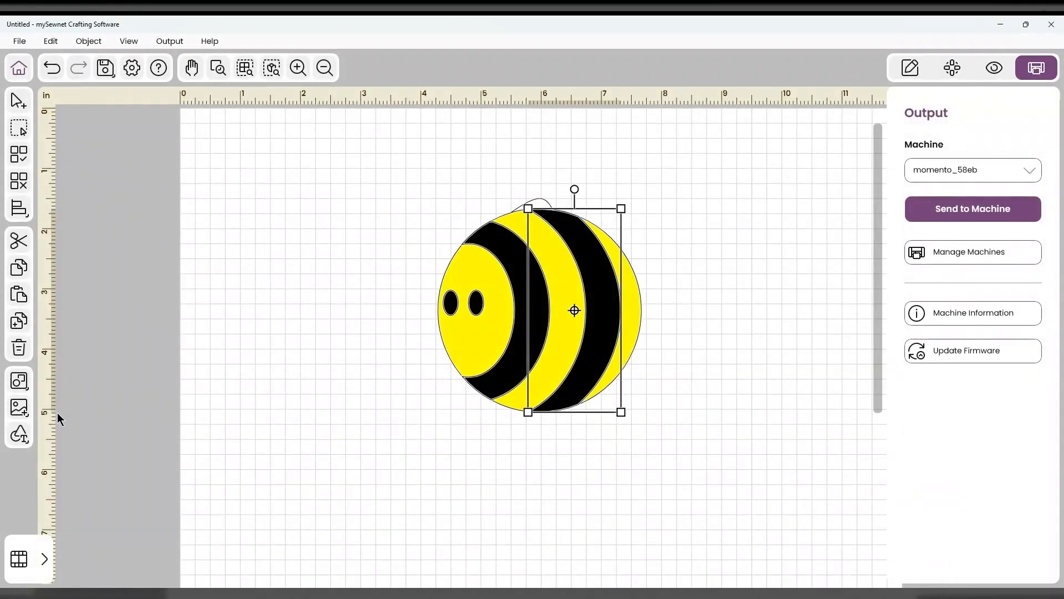
# Ungroup the wingless bee into its separate parts again
pyautogui.click(17, 146)
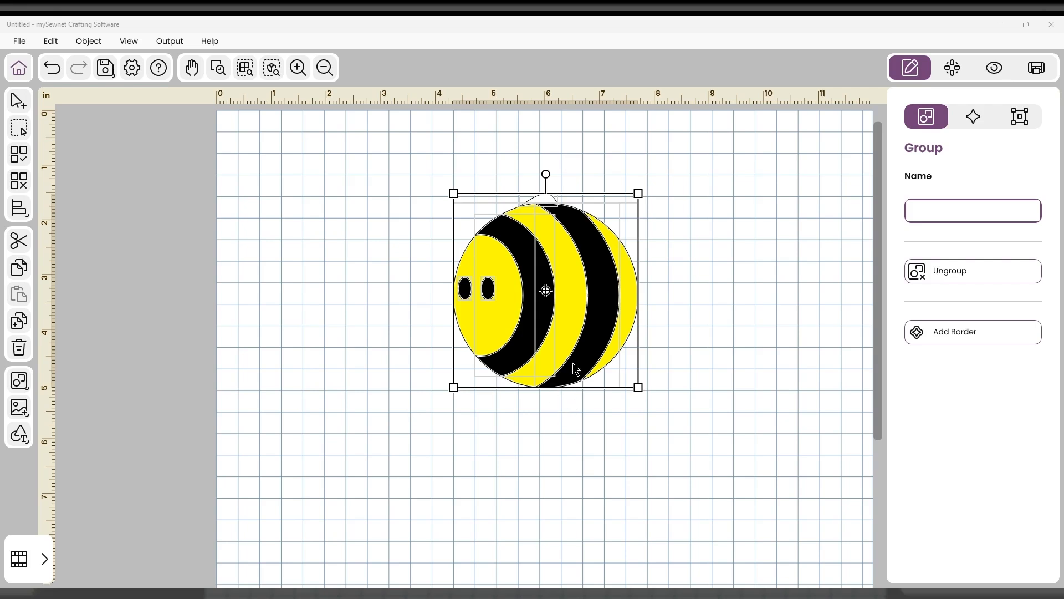
pyautogui.click(971, 275)
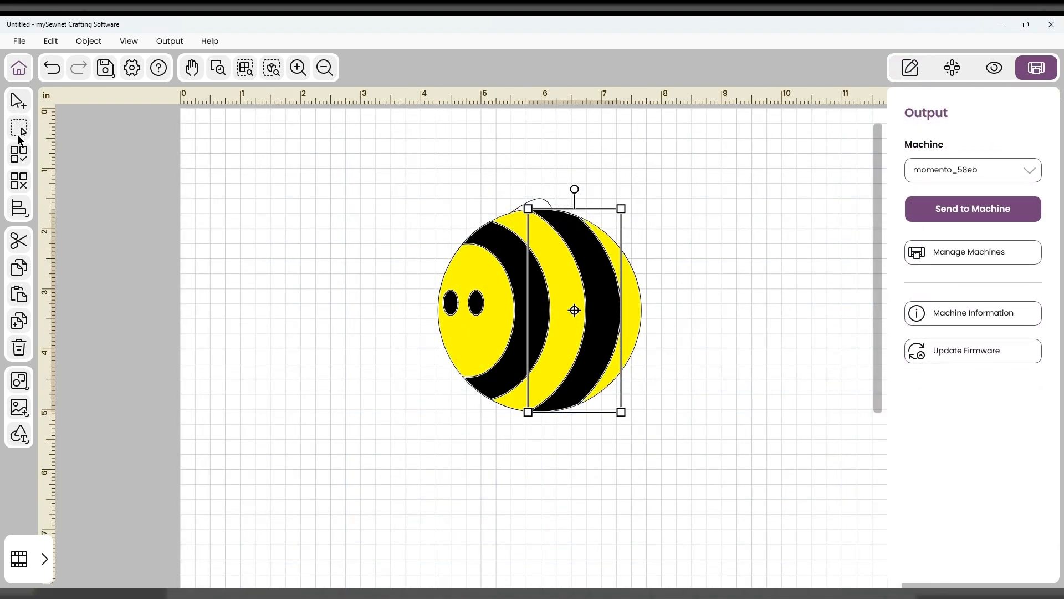
# Select all the bee parts, attach them to each other, and show the attached object's properties
pyautogui.click(25, 157)
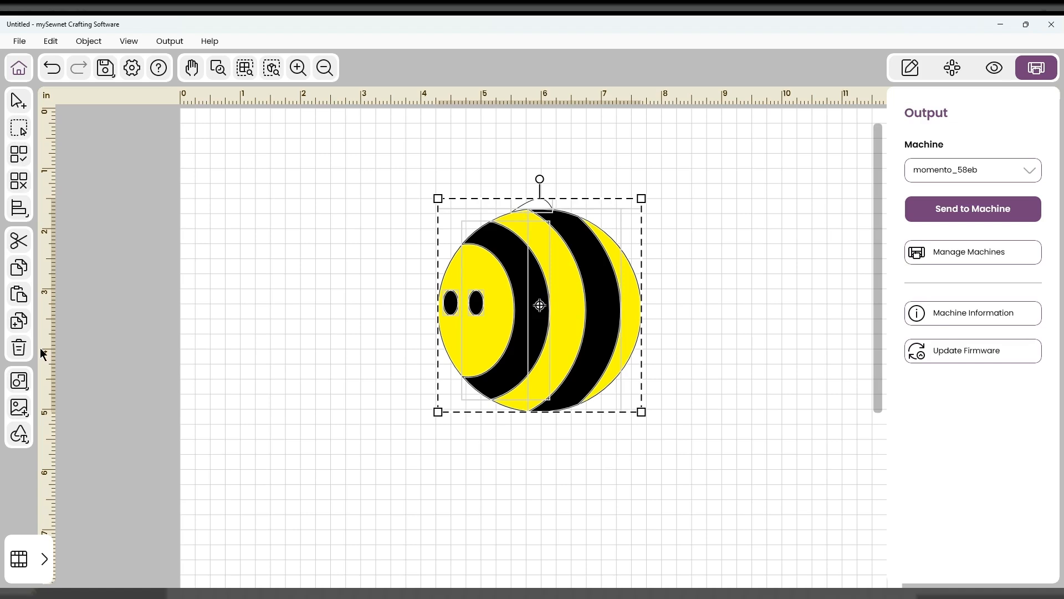
pyautogui.click(21, 384)
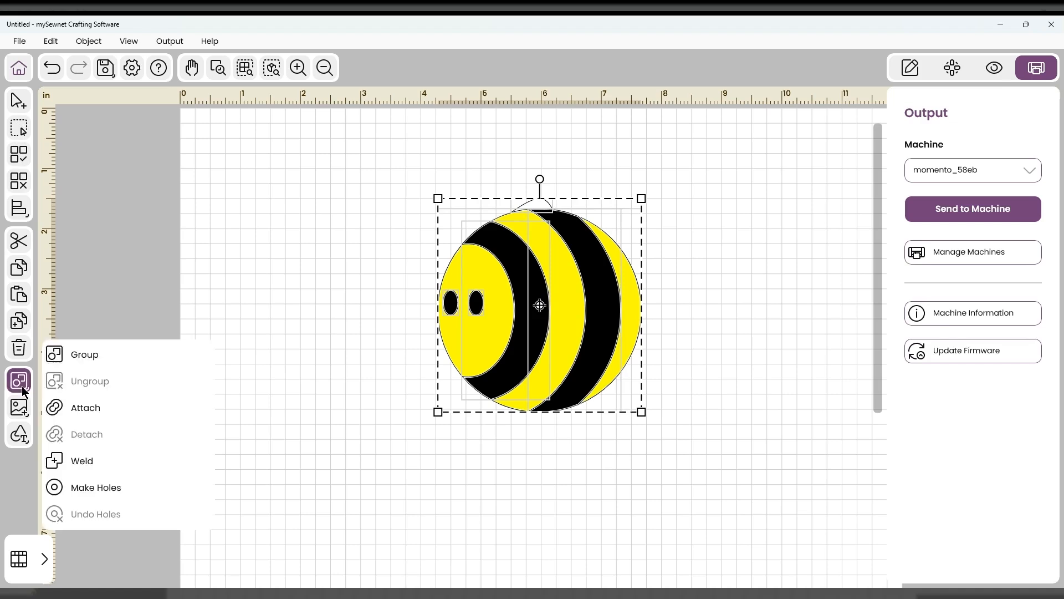
pyautogui.click(97, 408)
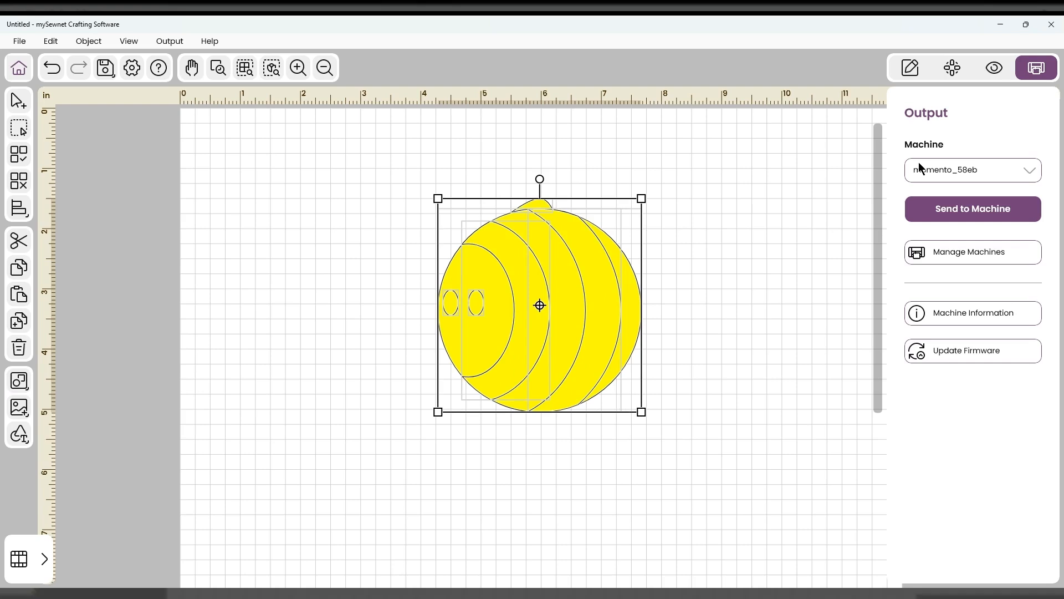
pyautogui.click(909, 69)
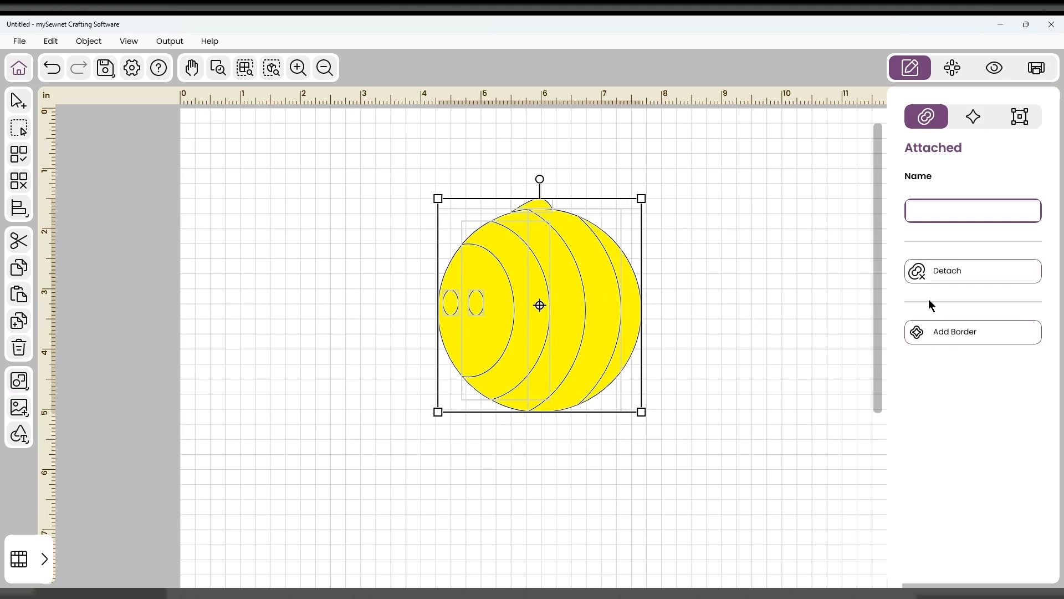
# Preview the attached bee's cutting layout with the 12" x 24" Landscape mat and Custom - Basic Blade, and cancel the output
pyautogui.click(1037, 69)
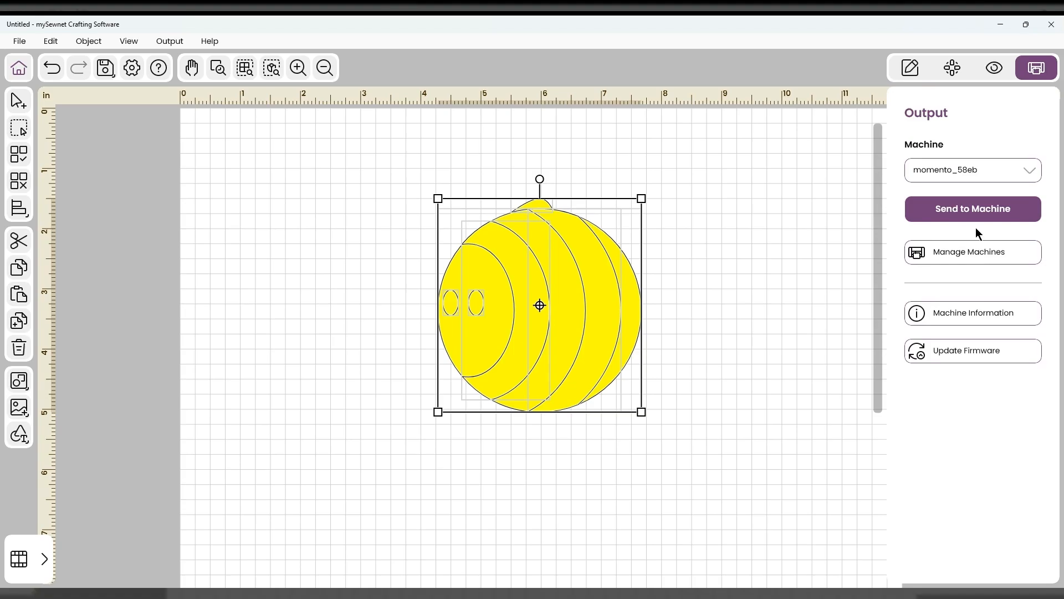
pyautogui.click(963, 217)
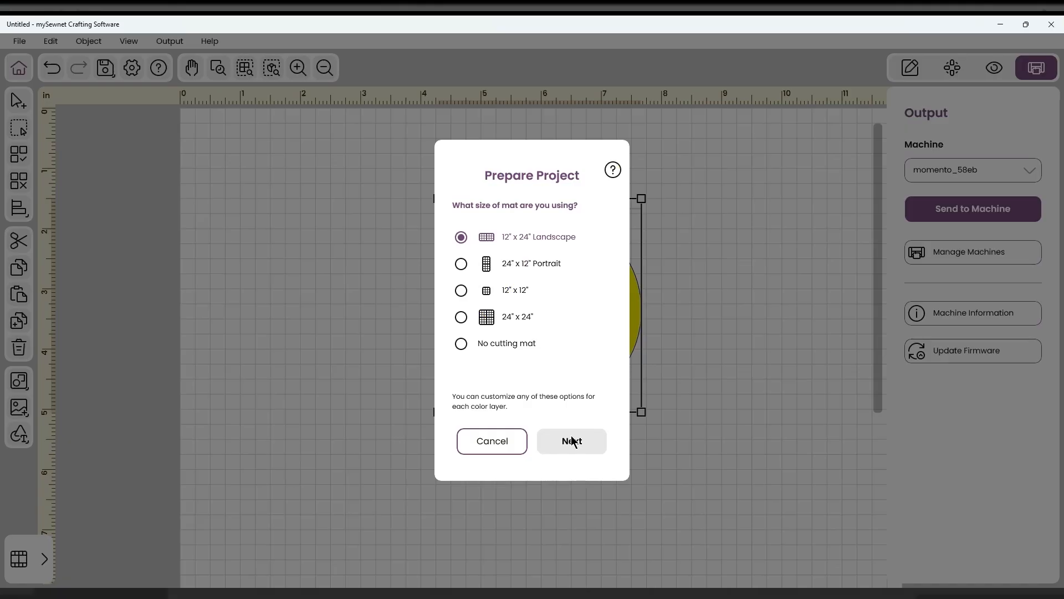
pyautogui.click(572, 442)
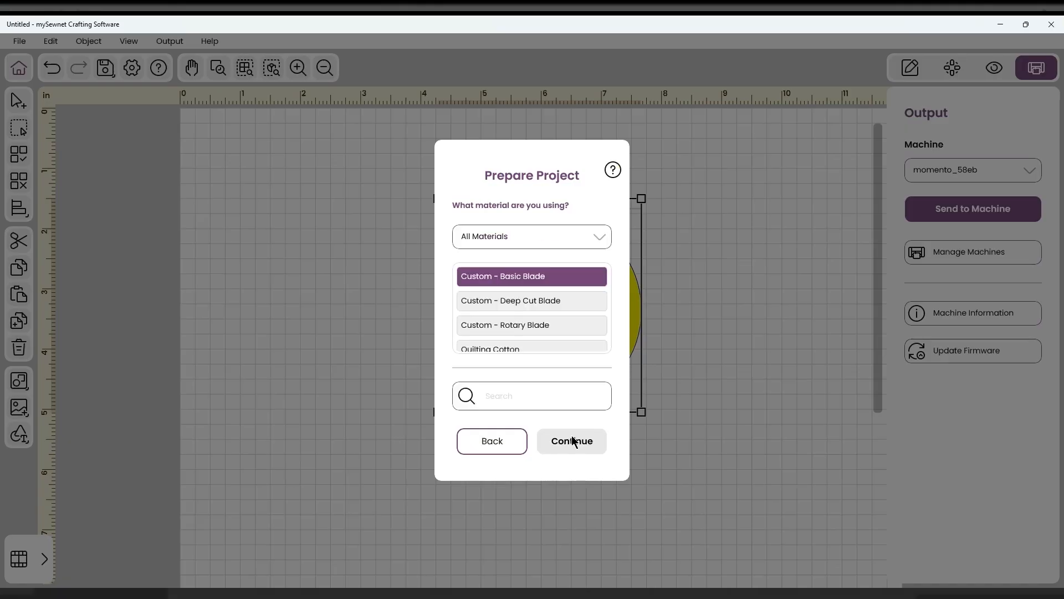
pyautogui.click(573, 440)
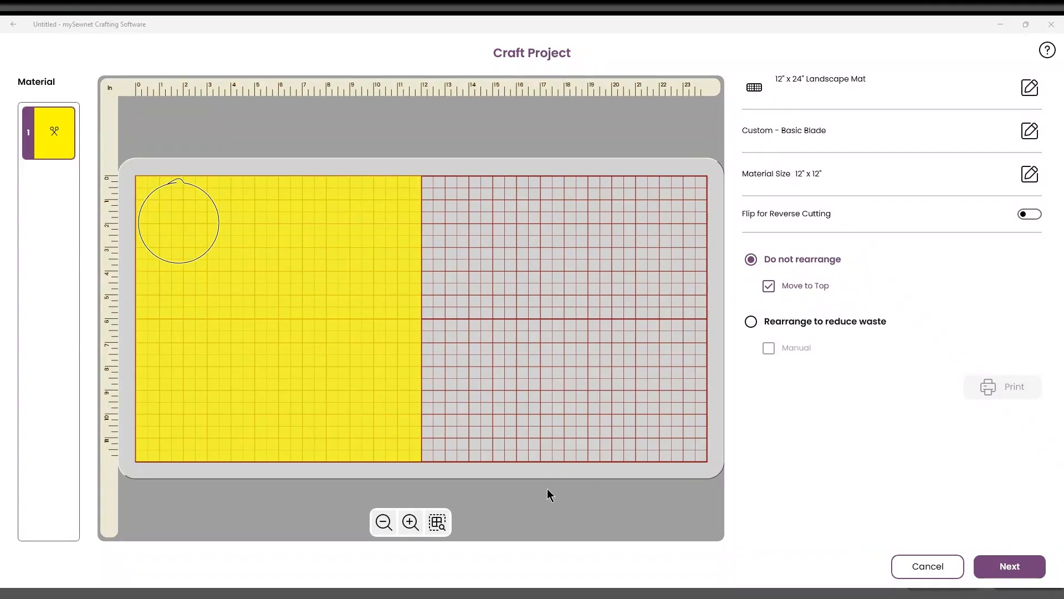
pyautogui.click(925, 565)
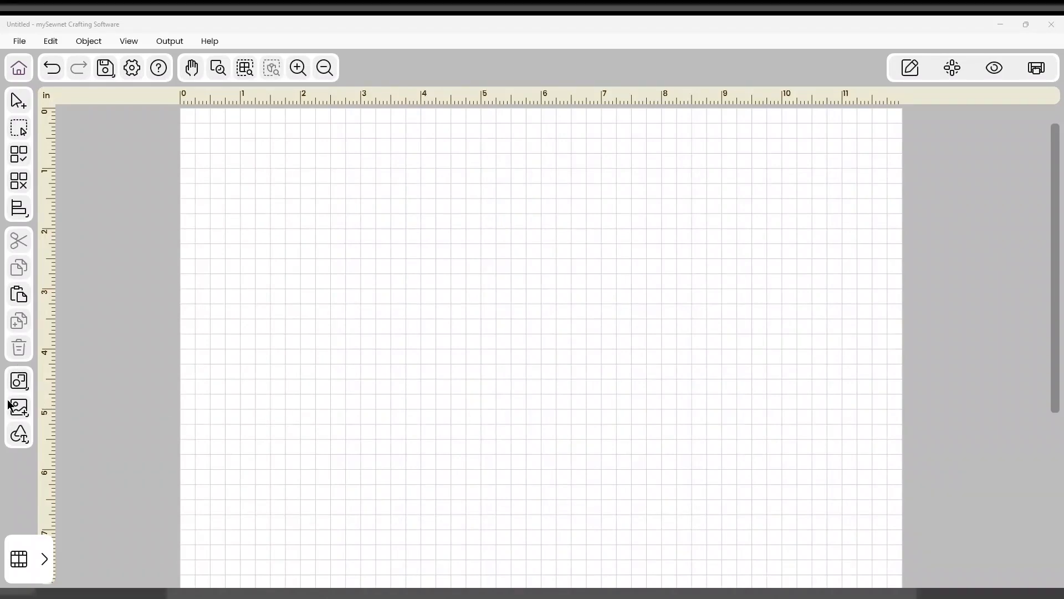
# Insert a lettering object in the Avenir font and change its text to "Love"
pyautogui.click(19, 434)
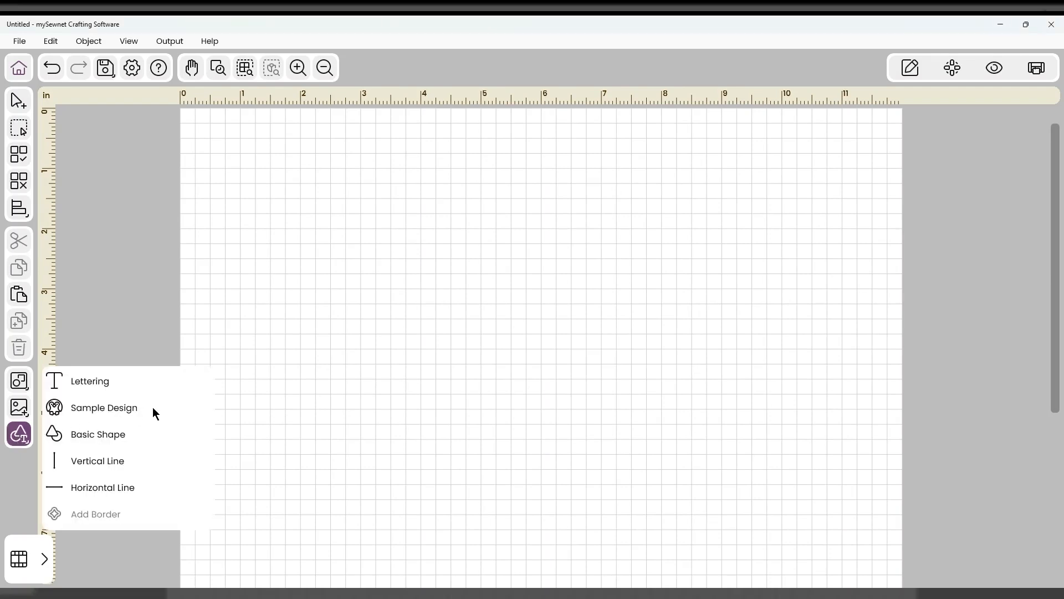
pyautogui.click(91, 383)
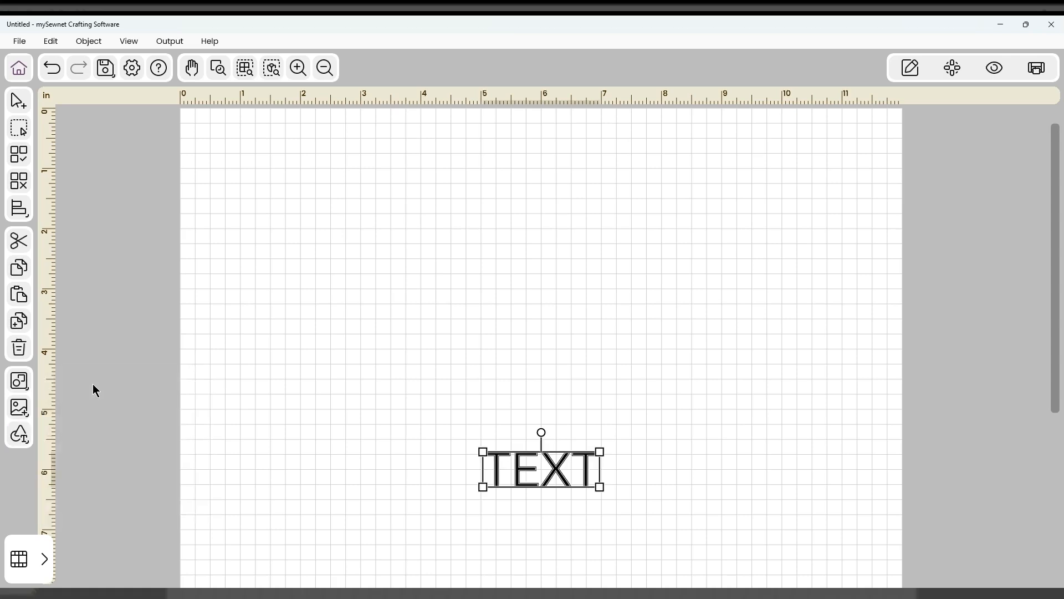
pyautogui.click(543, 467)
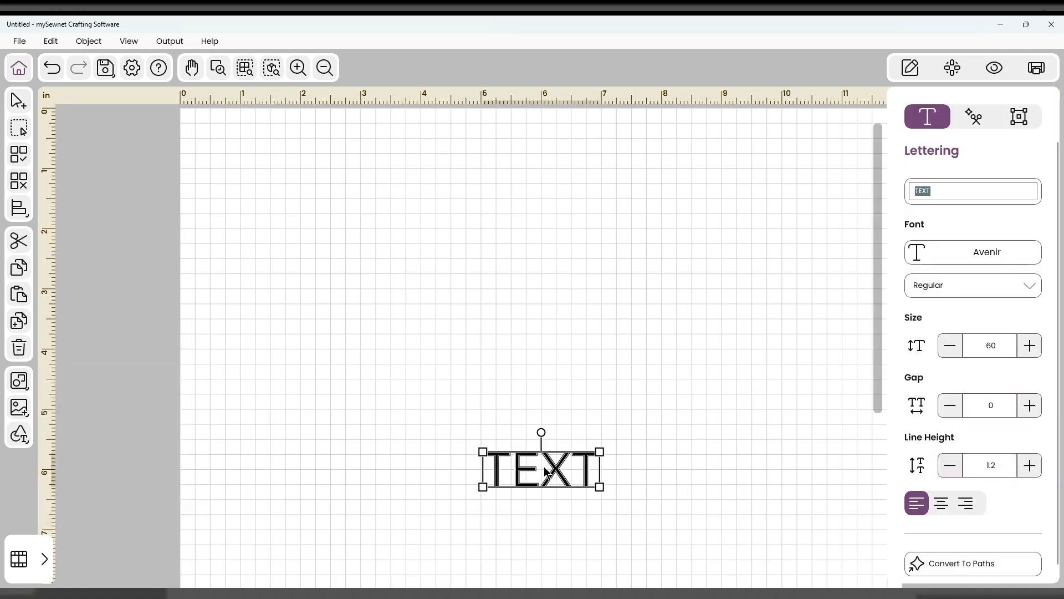
pyautogui.write('Love')
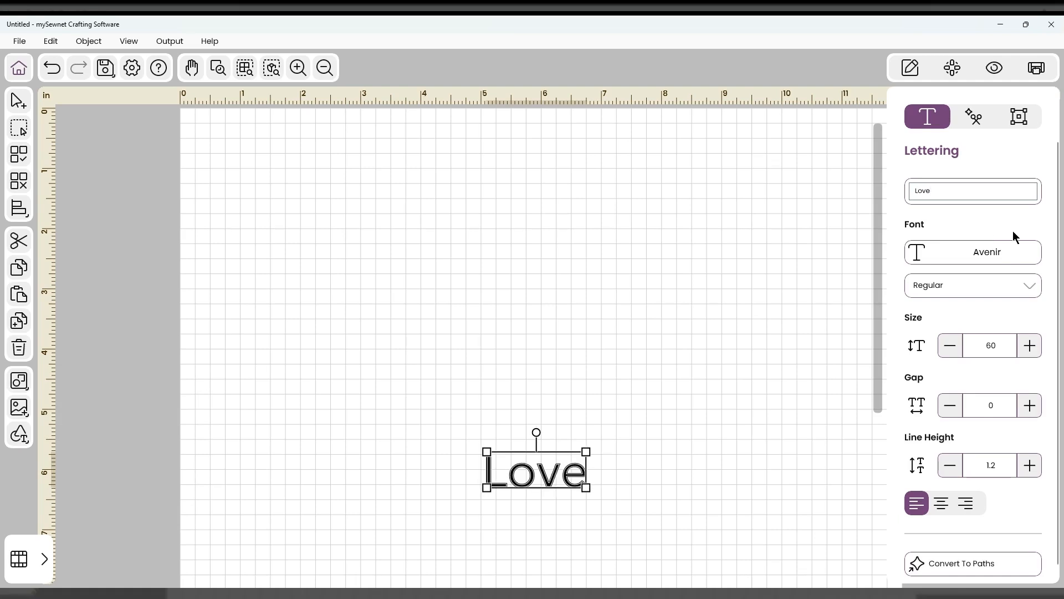
# Set the Love lettering's path type to Pen, enlarge it to about 2.3 in wide and shift it upward
pyautogui.click(975, 122)
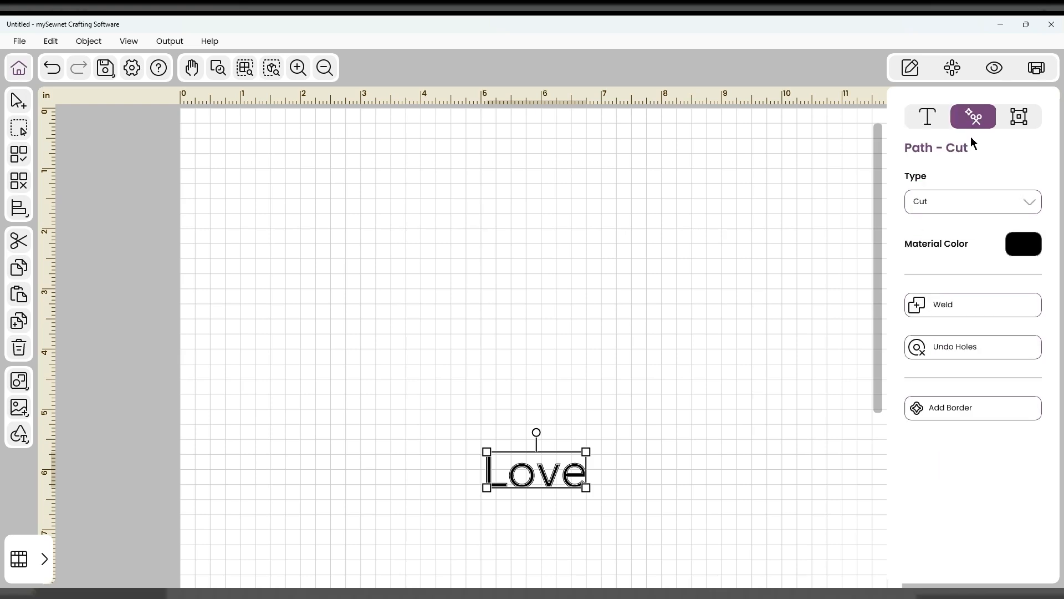
pyautogui.click(973, 200)
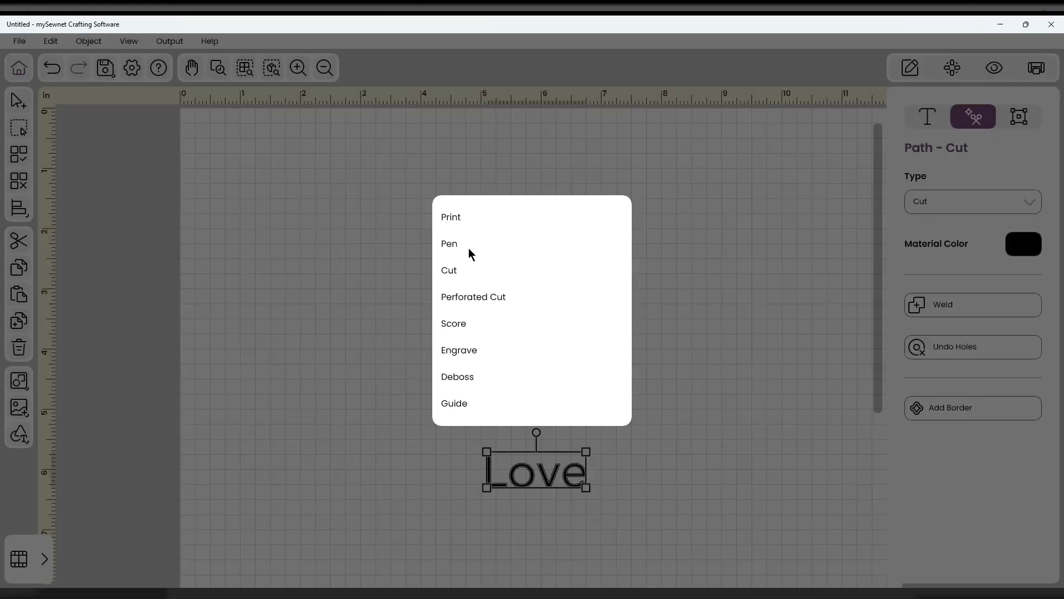
pyautogui.click(467, 244)
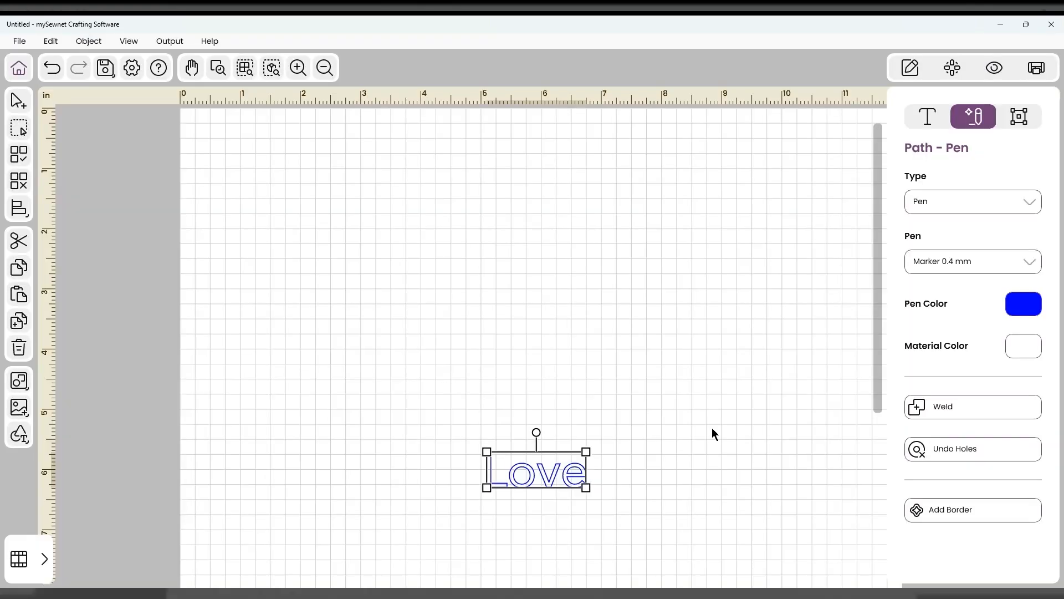
pyautogui.moveTo(586, 488); pyautogui.dragTo(590, 386)
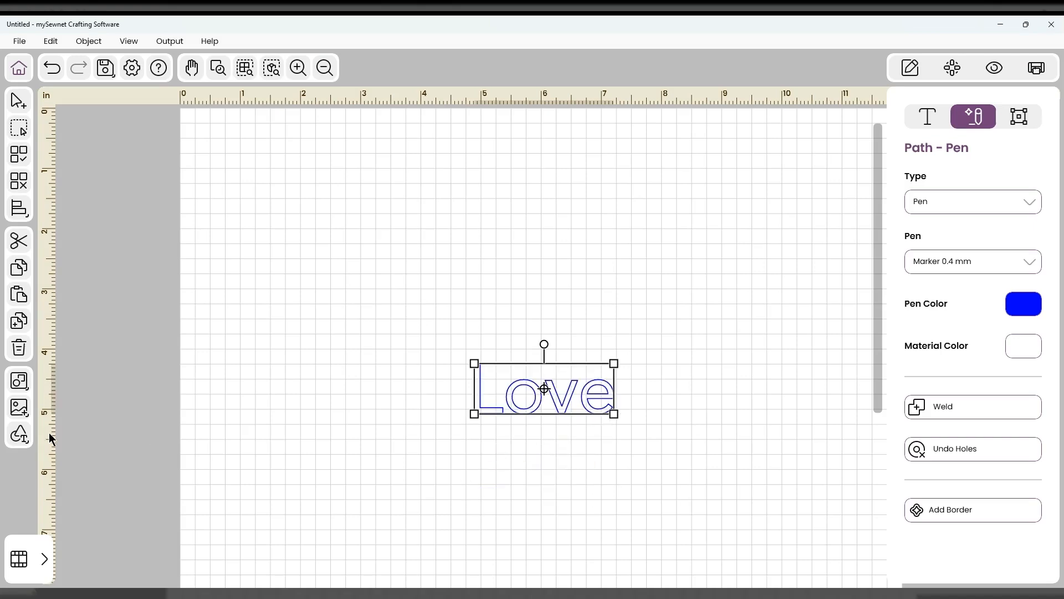
# Insert heart basic shape number 72 and place it behind the Love lettering so the word sits inside it
pyautogui.click(20, 434)
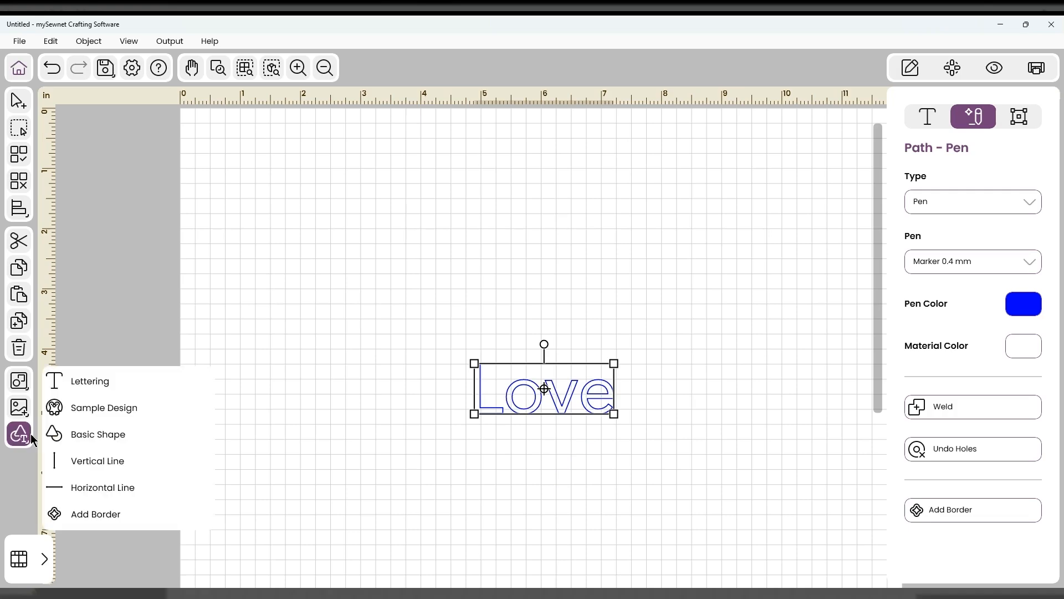
pyautogui.click(98, 434)
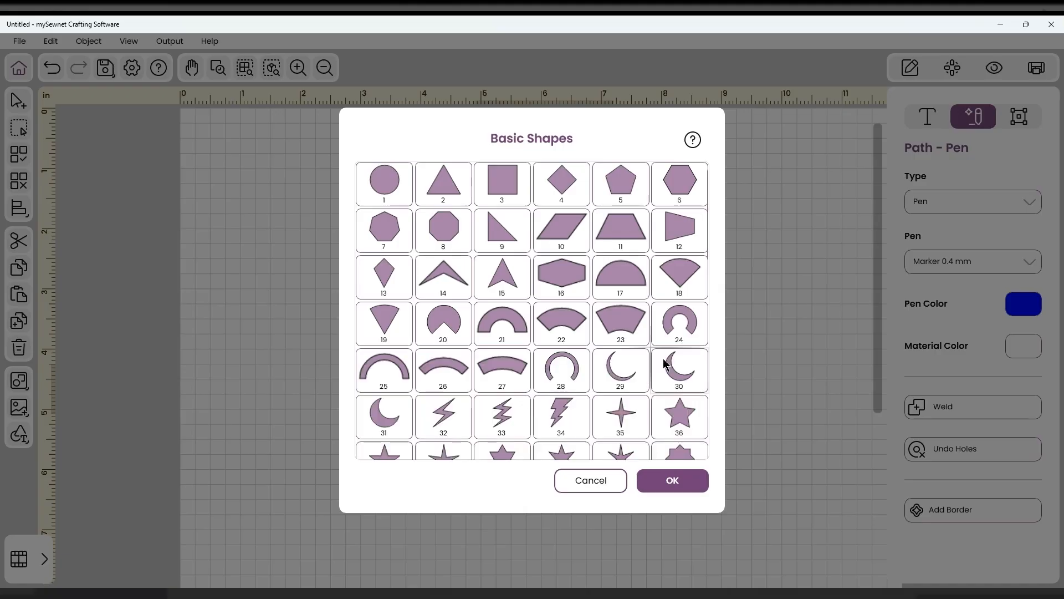
pyautogui.scroll(-3, 665, 364)
pyautogui.scroll(-2, 635, 377)
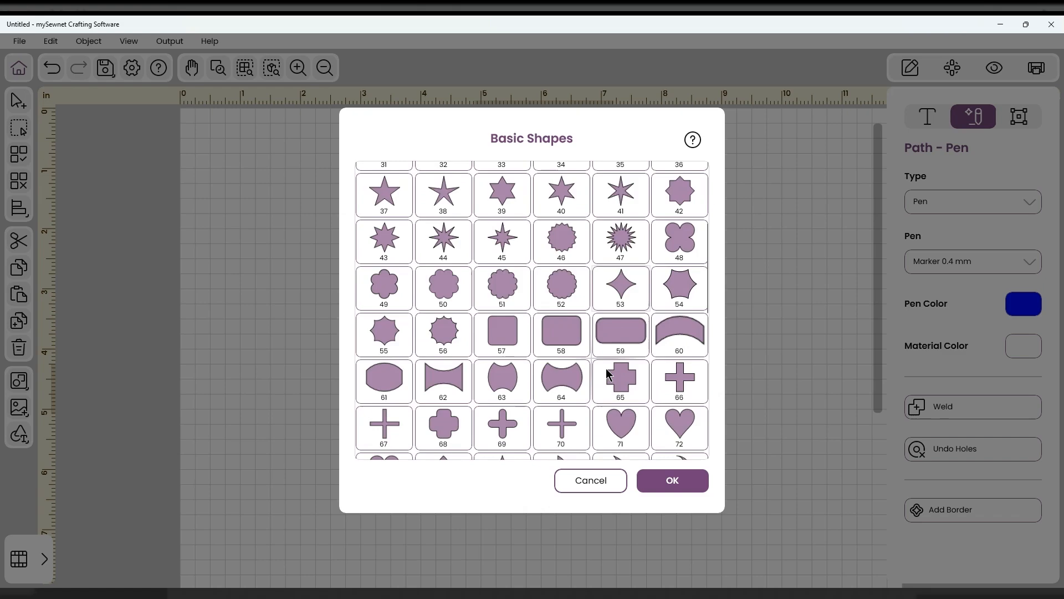
pyautogui.scroll(-3, 605, 373)
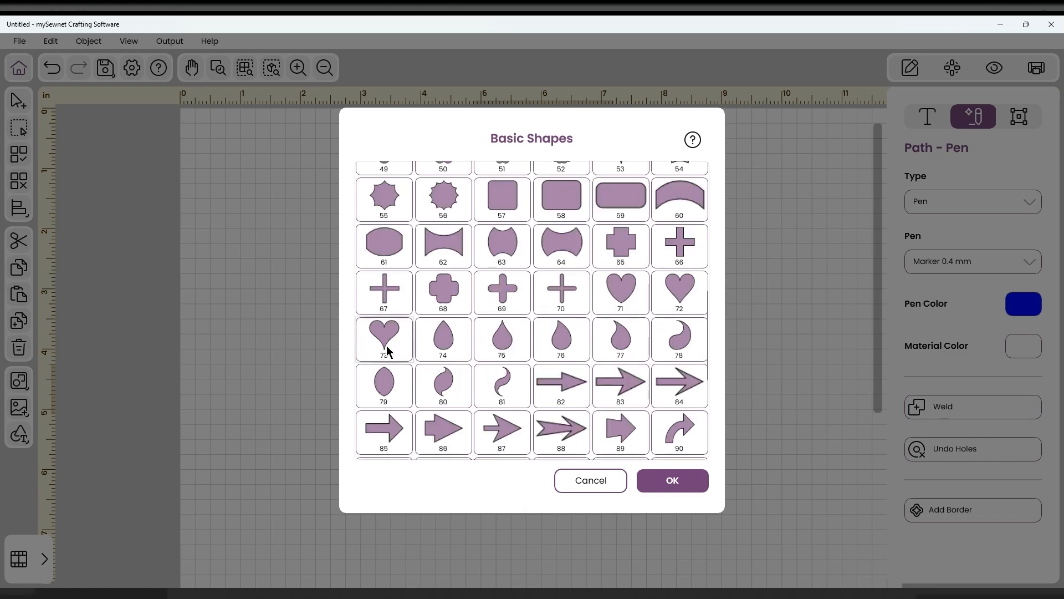
pyautogui.click(668, 290)
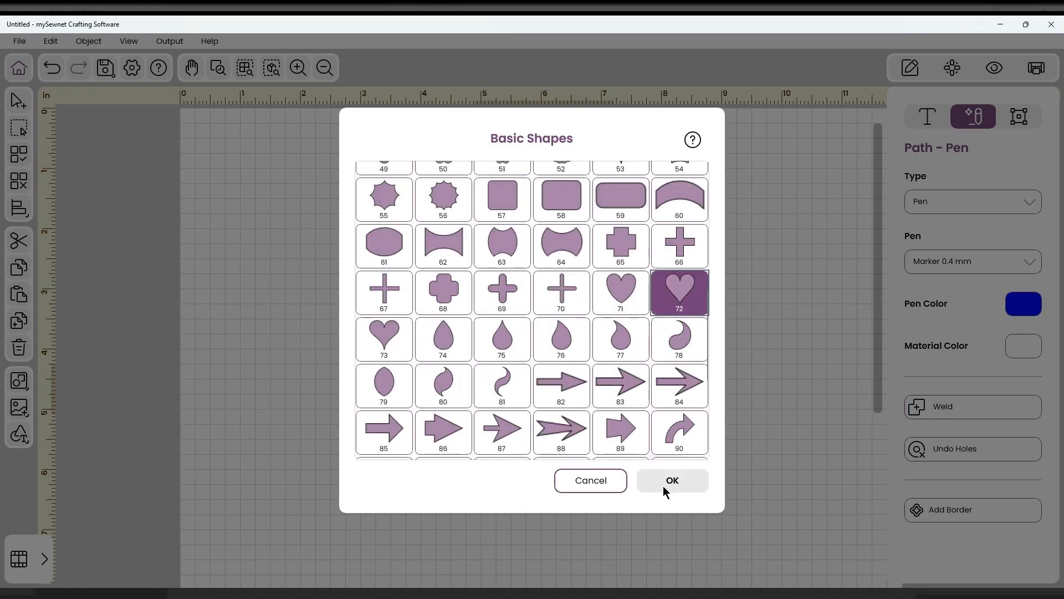
pyautogui.click(665, 490)
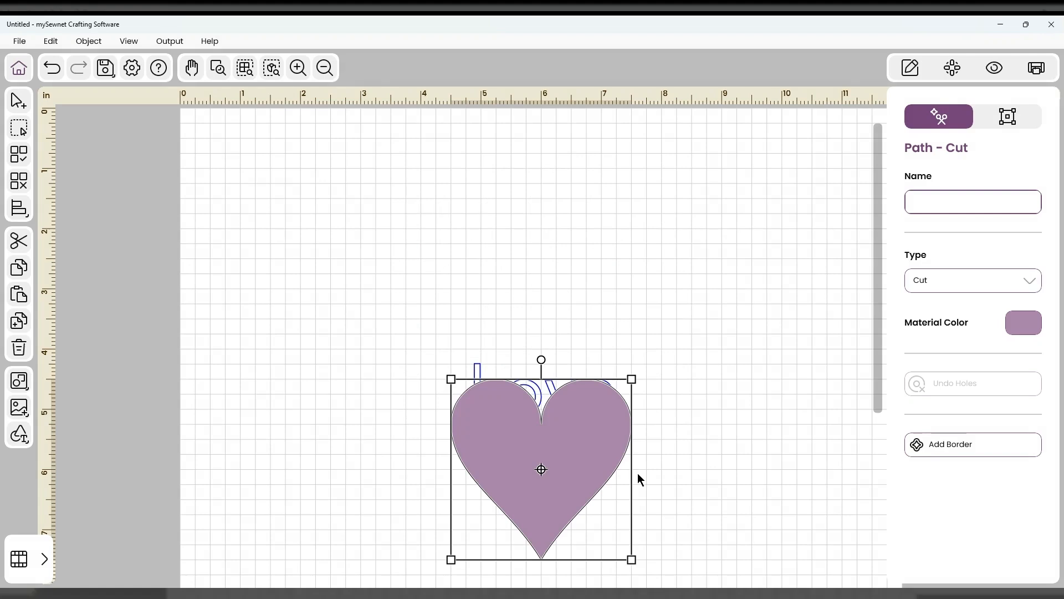
pyautogui.moveTo(548, 455); pyautogui.dragTo(581, 401)
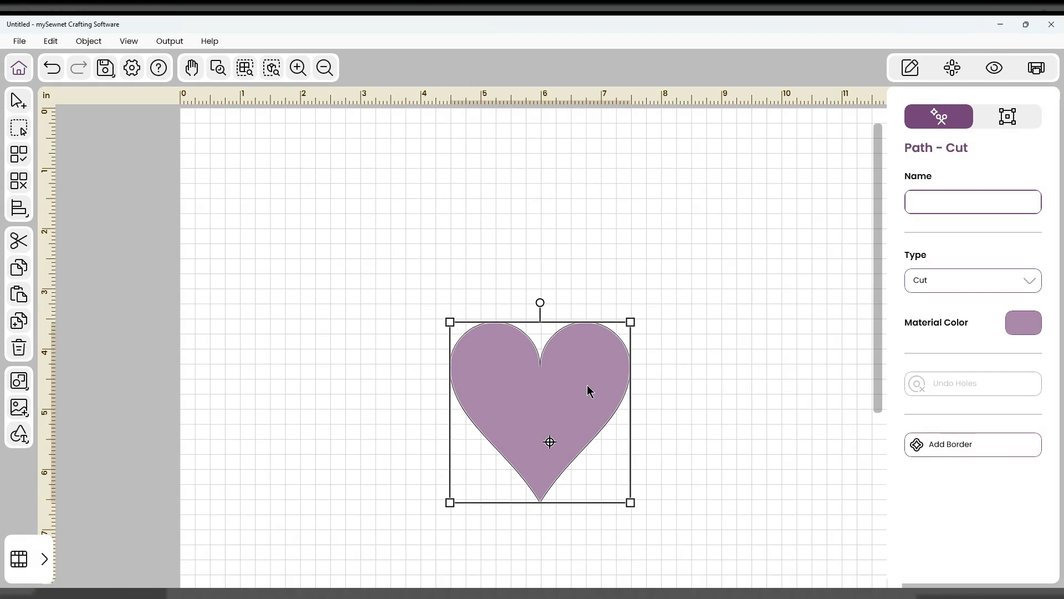
pyautogui.moveTo(610, 358); pyautogui.dragTo(611, 358)
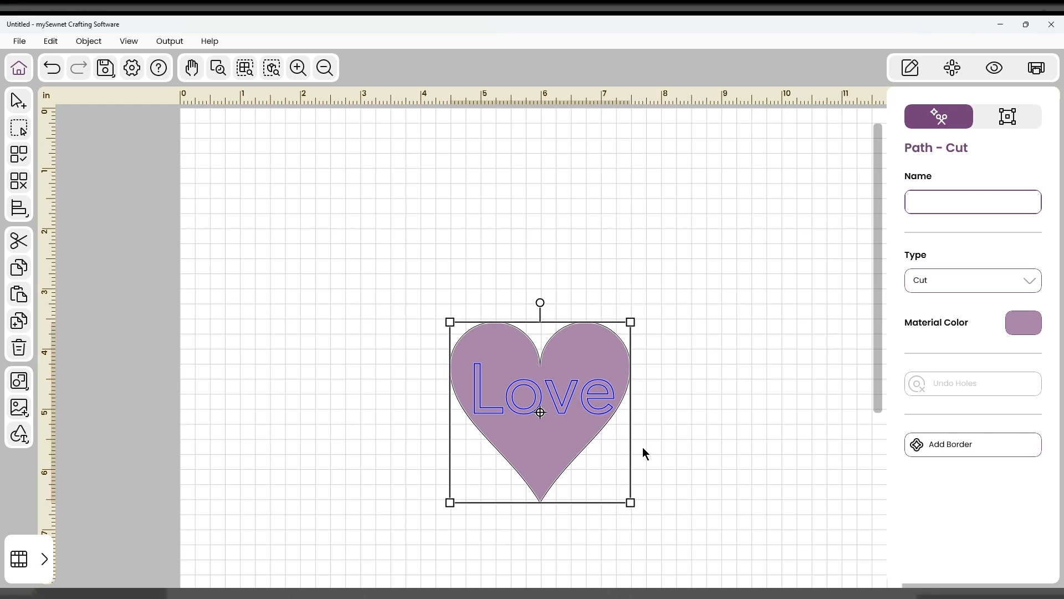
# Preview the cutting layout of the separate lettering and heart for the 12" x 24" Landscape mat and Custom - Basic Blade, and cancel the output
pyautogui.click(1036, 69)
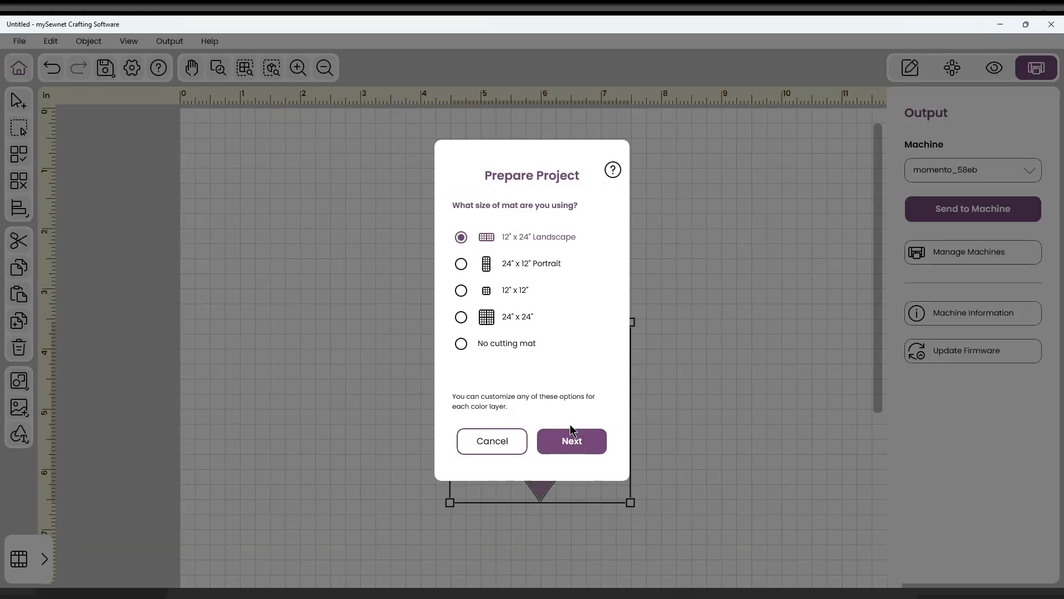
pyautogui.click(570, 437)
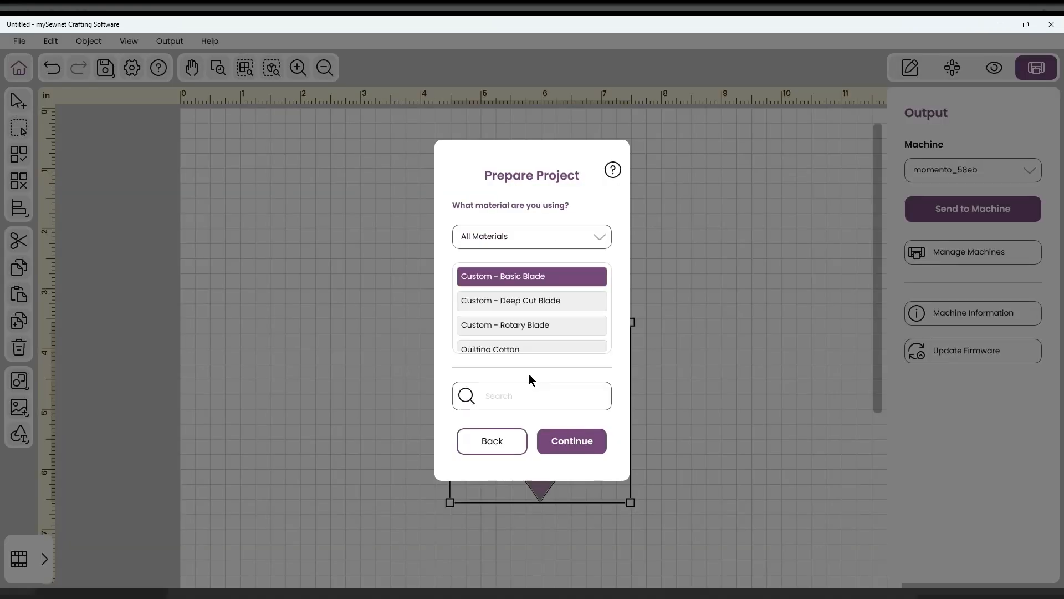
pyautogui.click(573, 441)
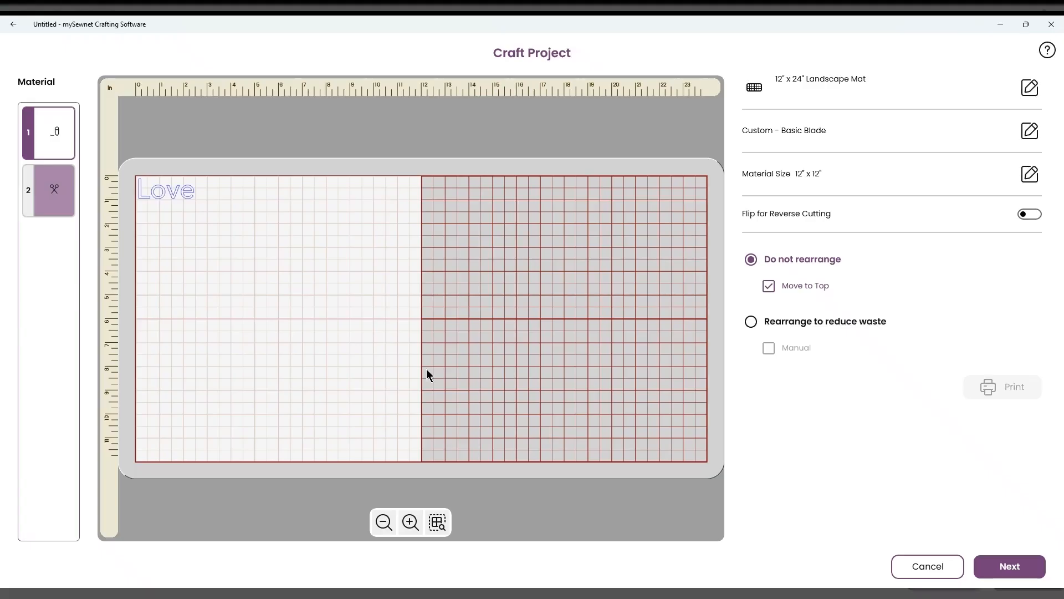
pyautogui.click(64, 194)
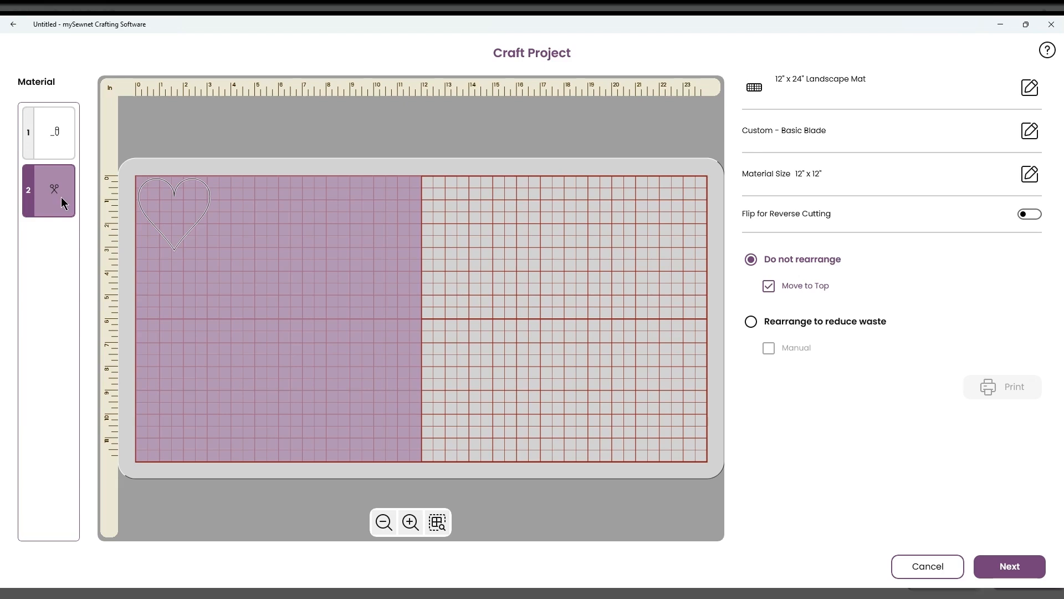
pyautogui.click(926, 564)
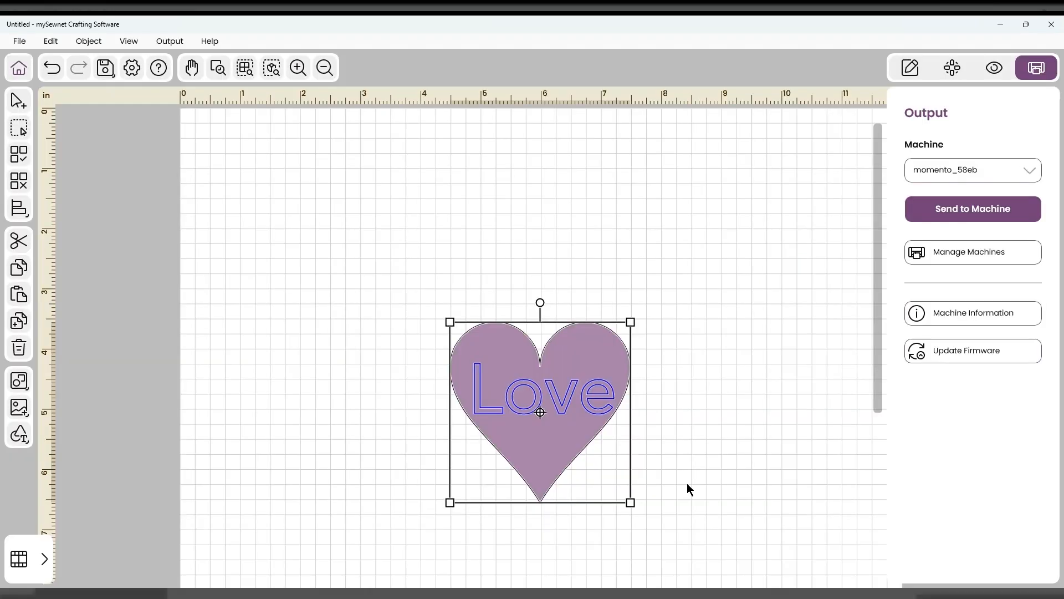
# Select both the heart and the Love lettering and group them
pyautogui.click(21, 157)
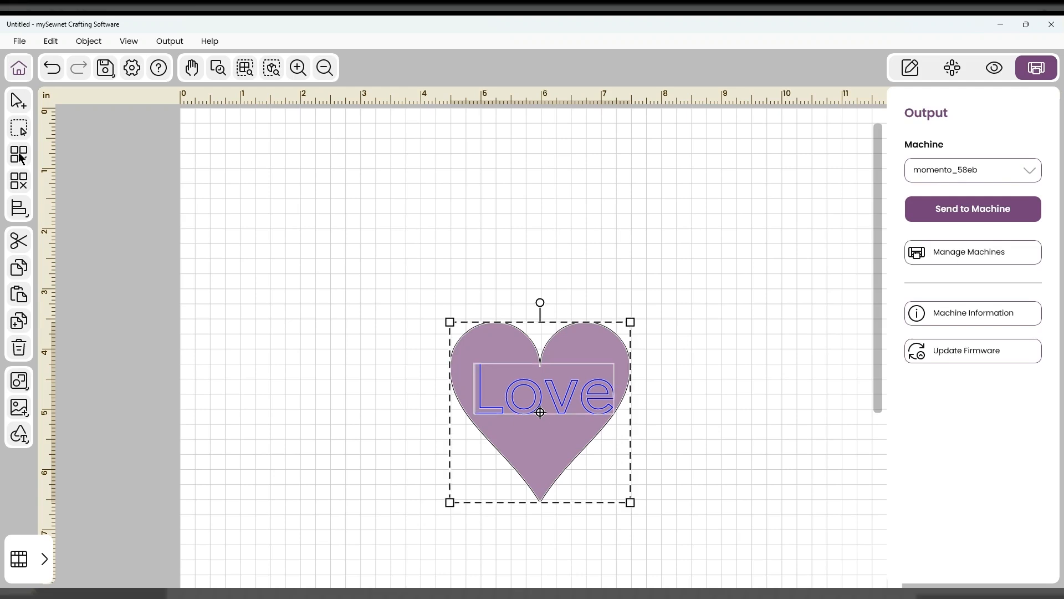
pyautogui.click(28, 383)
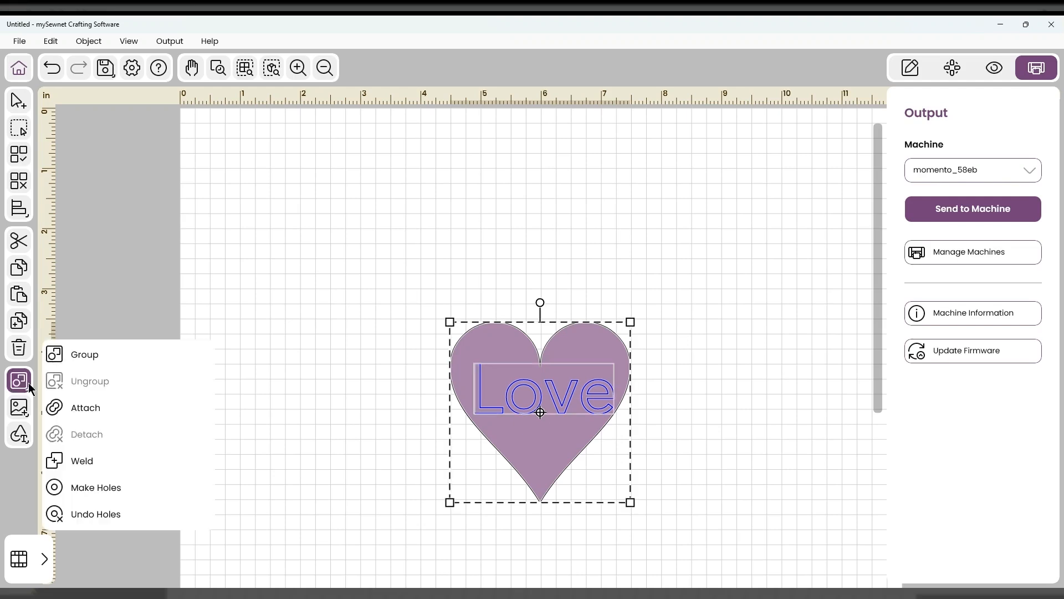
pyautogui.click(86, 350)
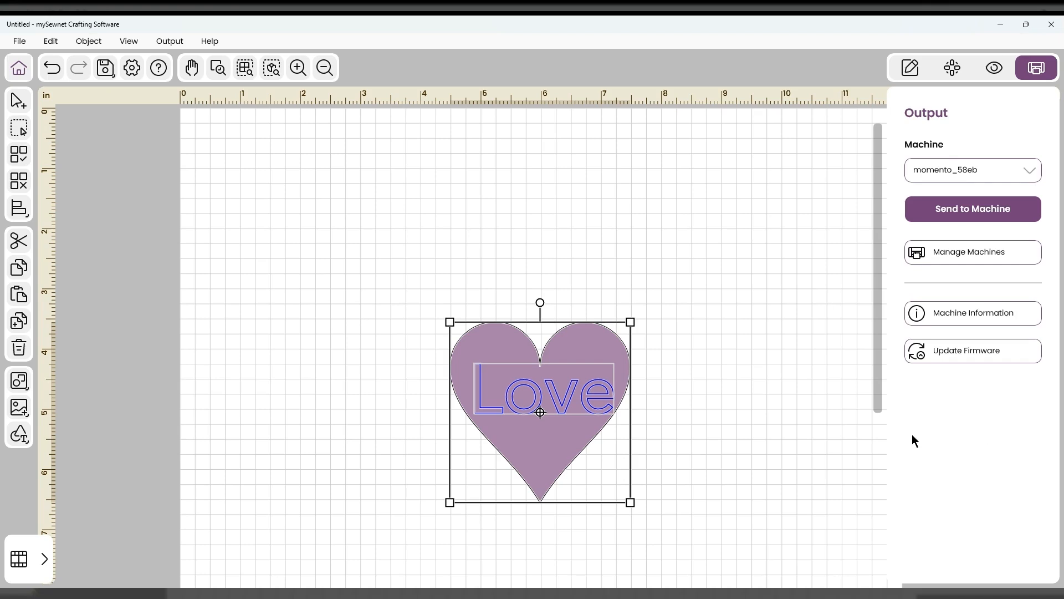
# Preview the grouped heart and lettering's cutting layout with the 12" x 24" Landscape mat and Custom - Basic Blade, and cancel the output
pyautogui.click(965, 211)
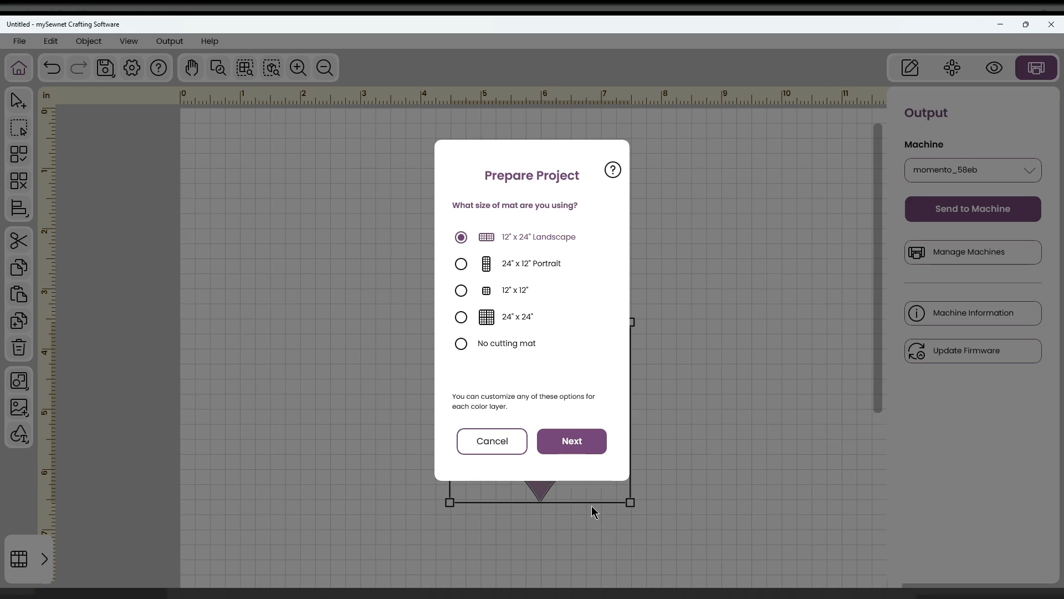
pyautogui.click(578, 432)
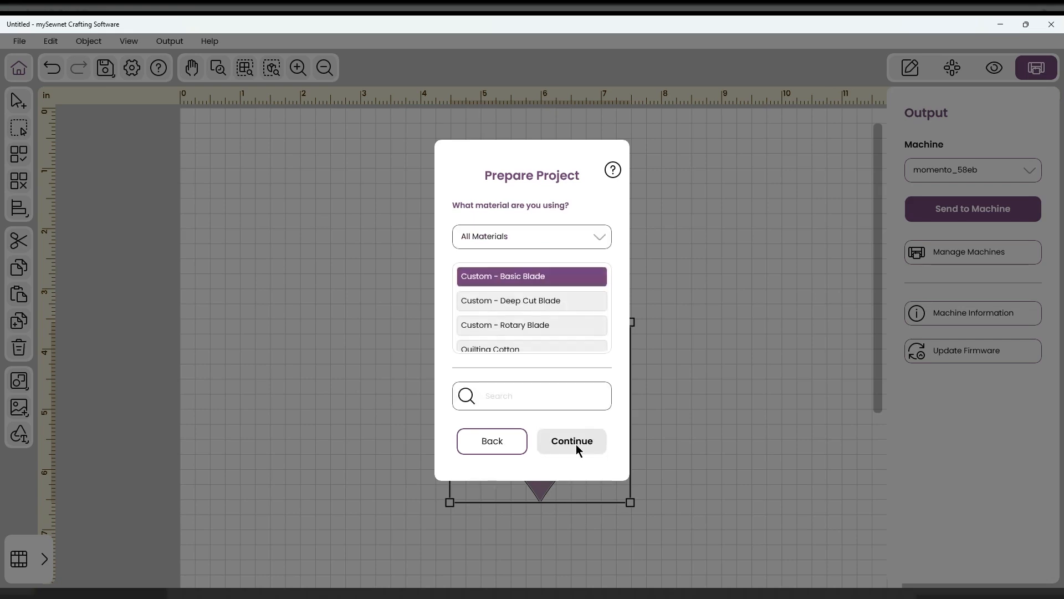
pyautogui.click(577, 444)
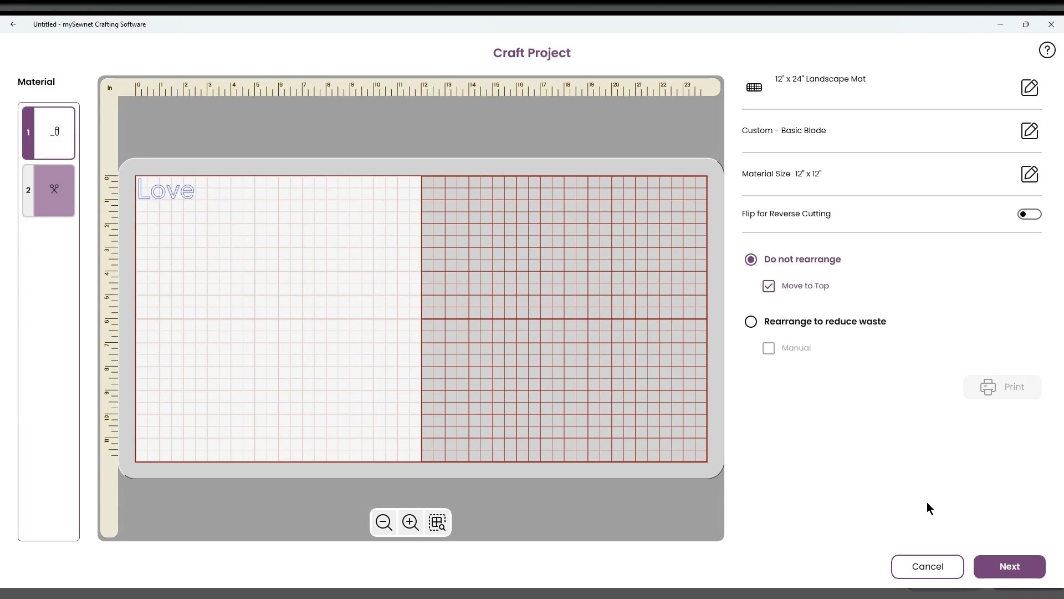
pyautogui.click(926, 567)
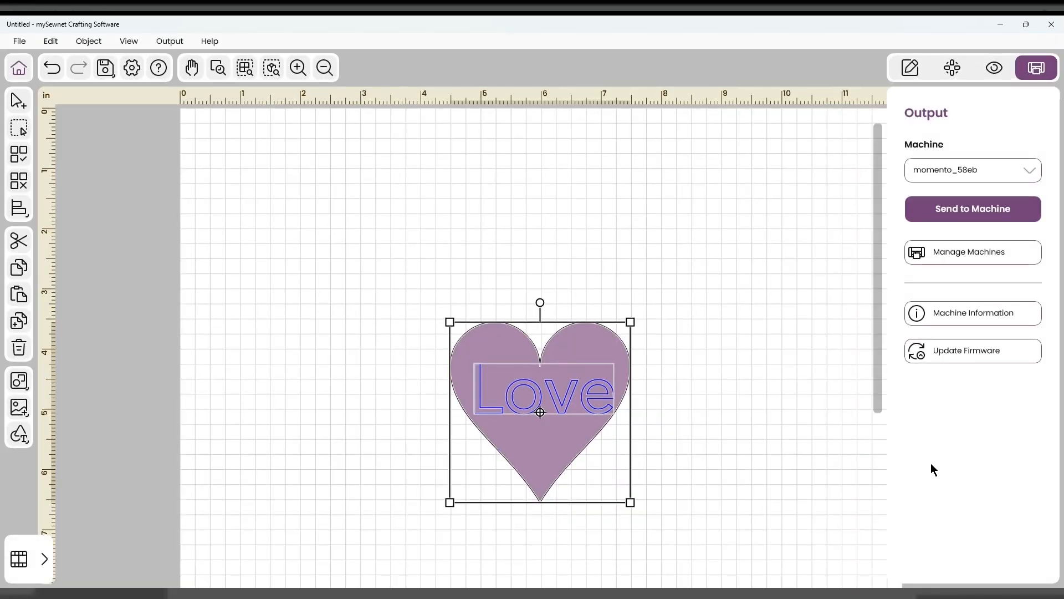
# Ungroup the heart and Love lettering, and attach them to each other instead
pyautogui.click(911, 67)
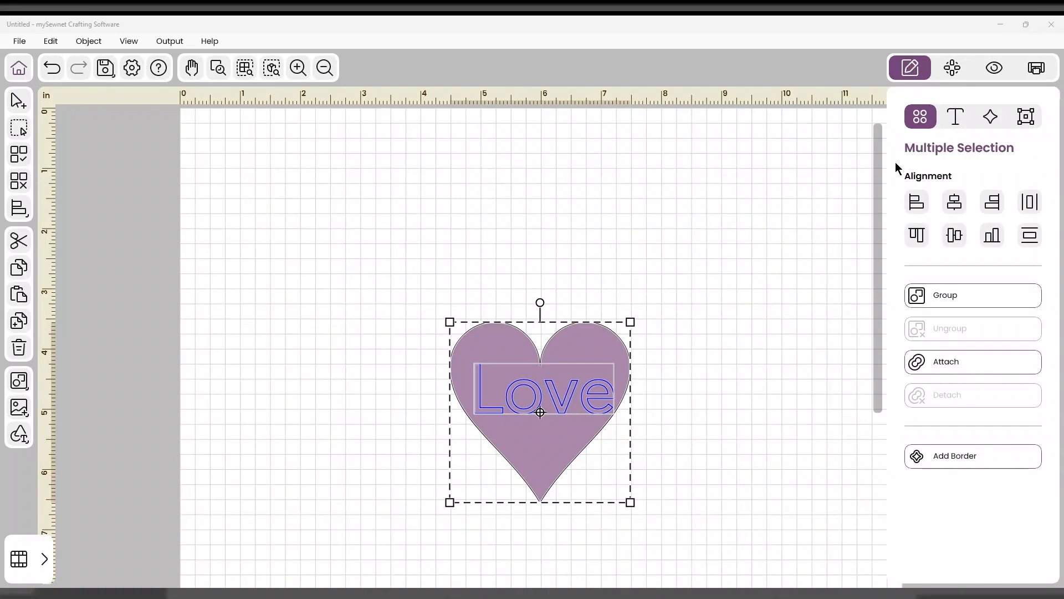
pyautogui.click(24, 389)
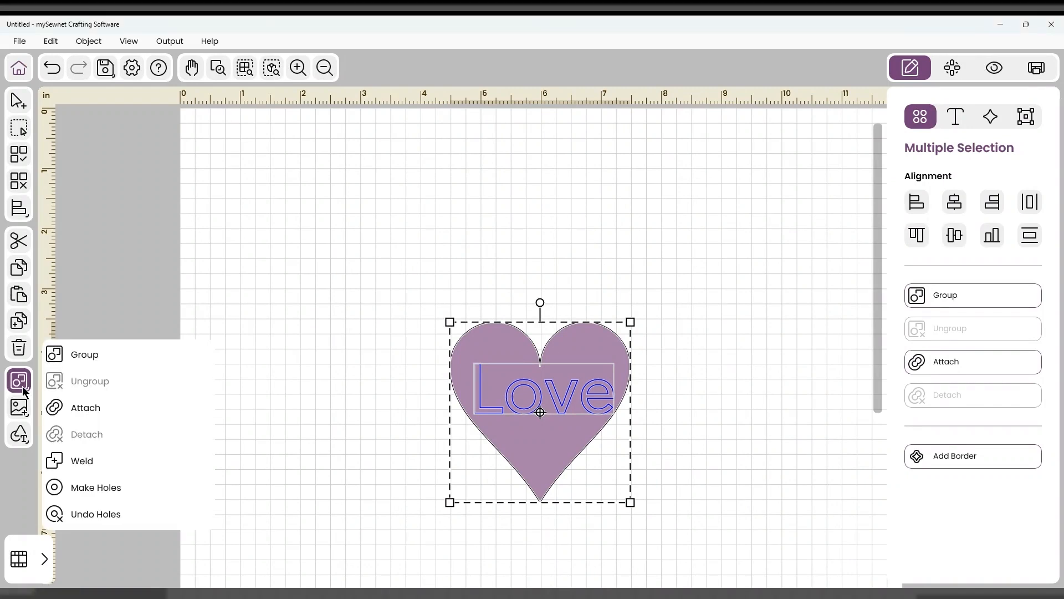
pyautogui.click(24, 389)
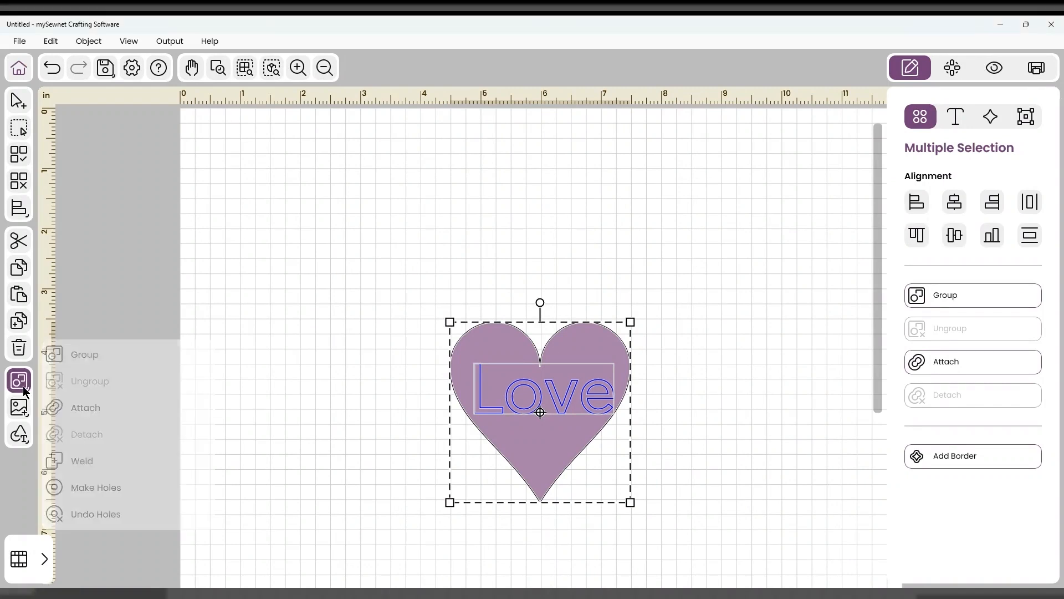
pyautogui.hotkey('ctrl', 'z')
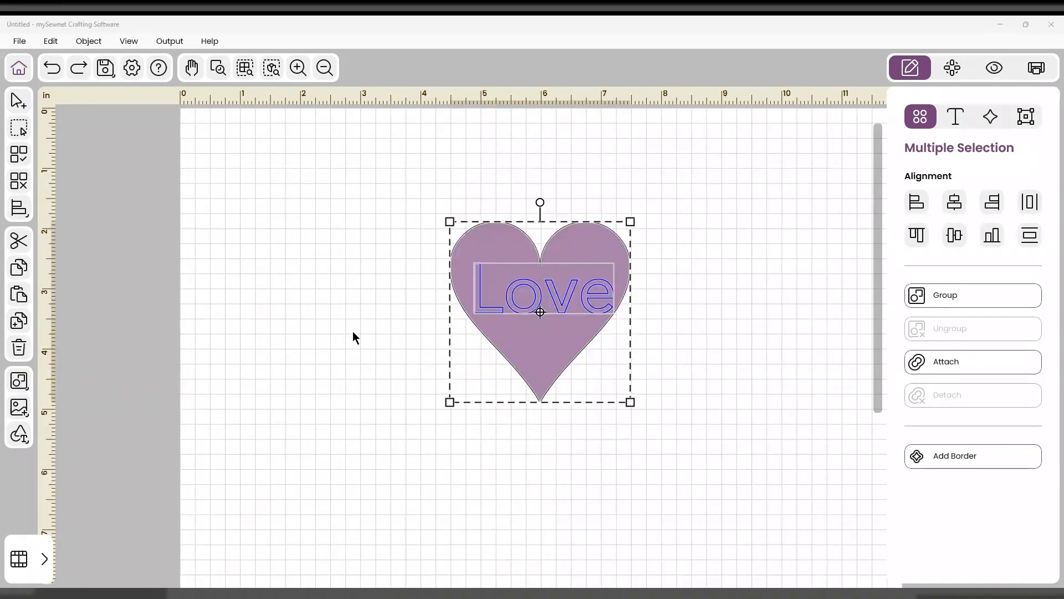
pyautogui.click(980, 364)
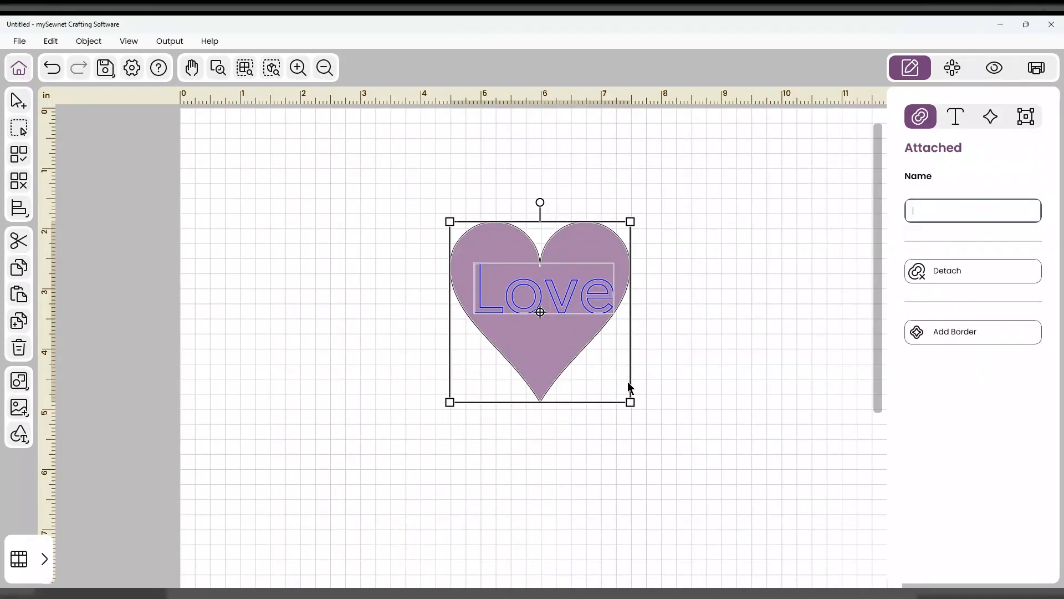
# Enlarge the attached heart and lettering to about 3.9 in wide and move it toward the mat's upper left
pyautogui.moveTo(633, 406); pyautogui.dragTo(646, 433)
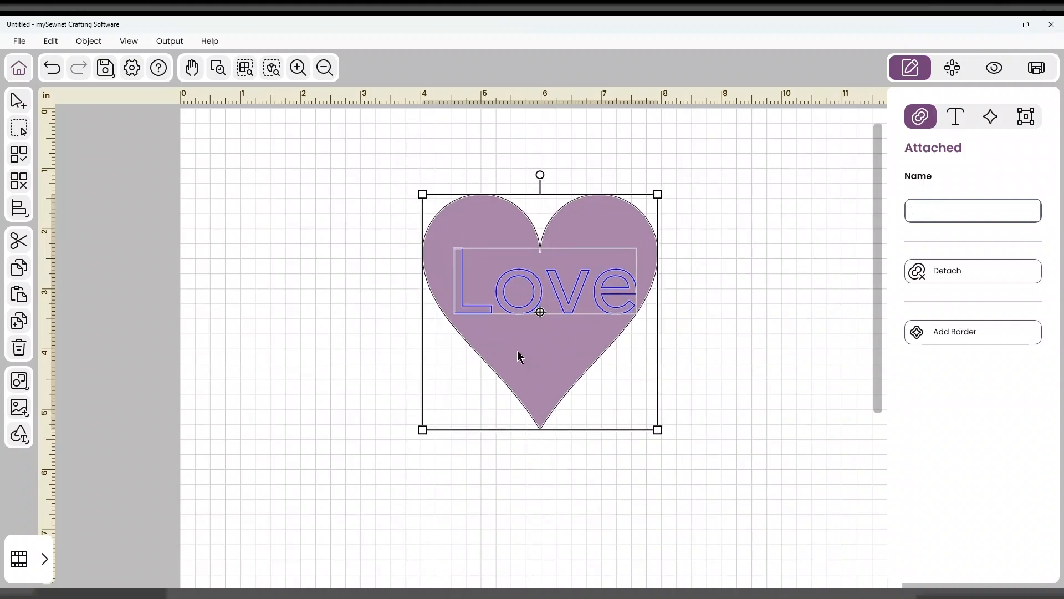
pyautogui.moveTo(542, 347); pyautogui.dragTo(464, 328)
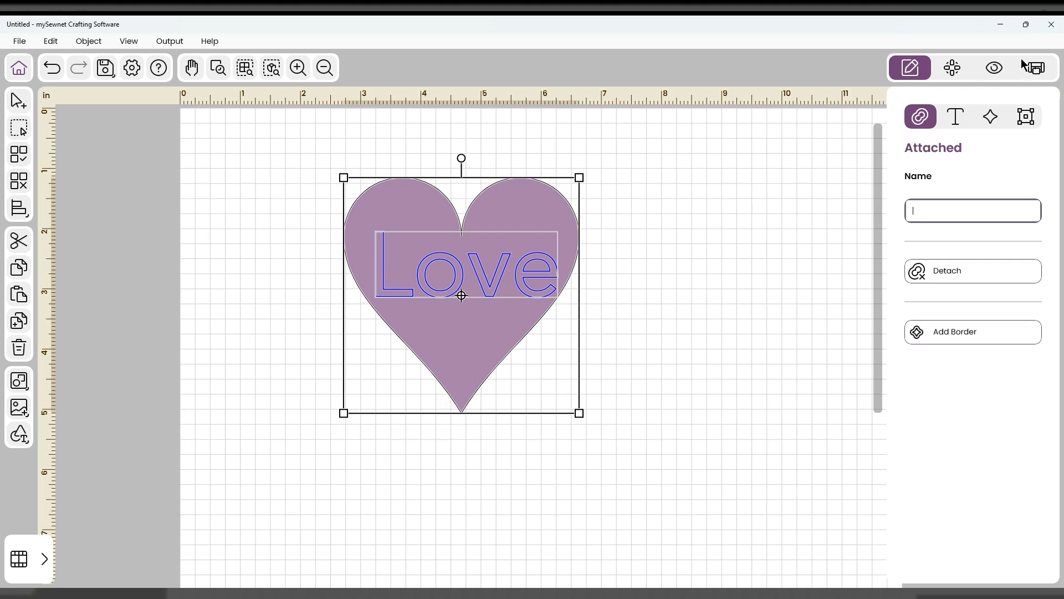
# Preview the attached heart and lettering's cutting layout with the 12" x 24" Landscape mat and Custom - Basic Blade
pyautogui.click(1036, 69)
pyautogui.click(962, 210)
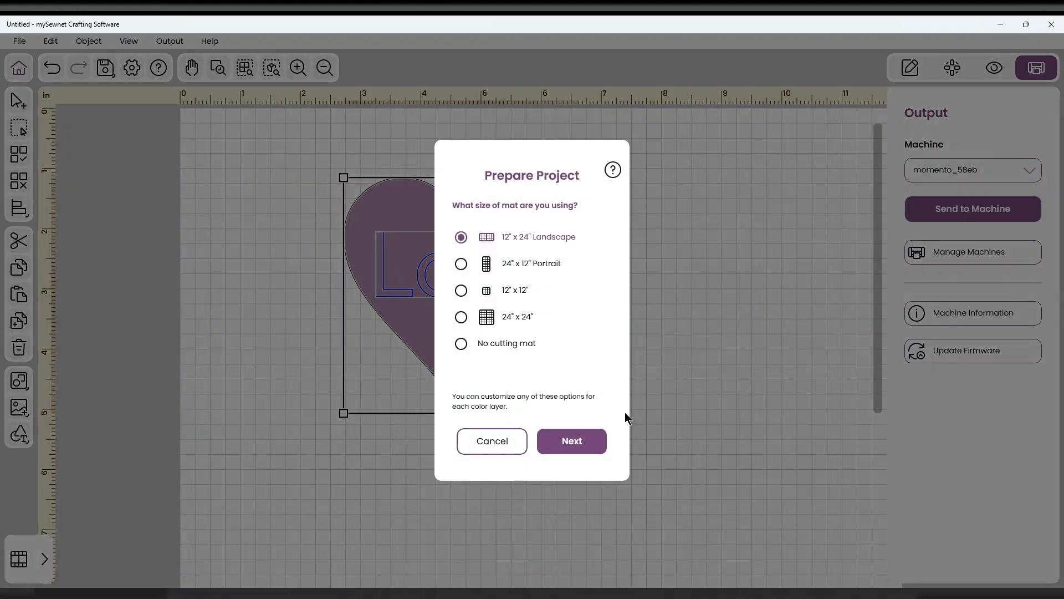
pyautogui.click(577, 442)
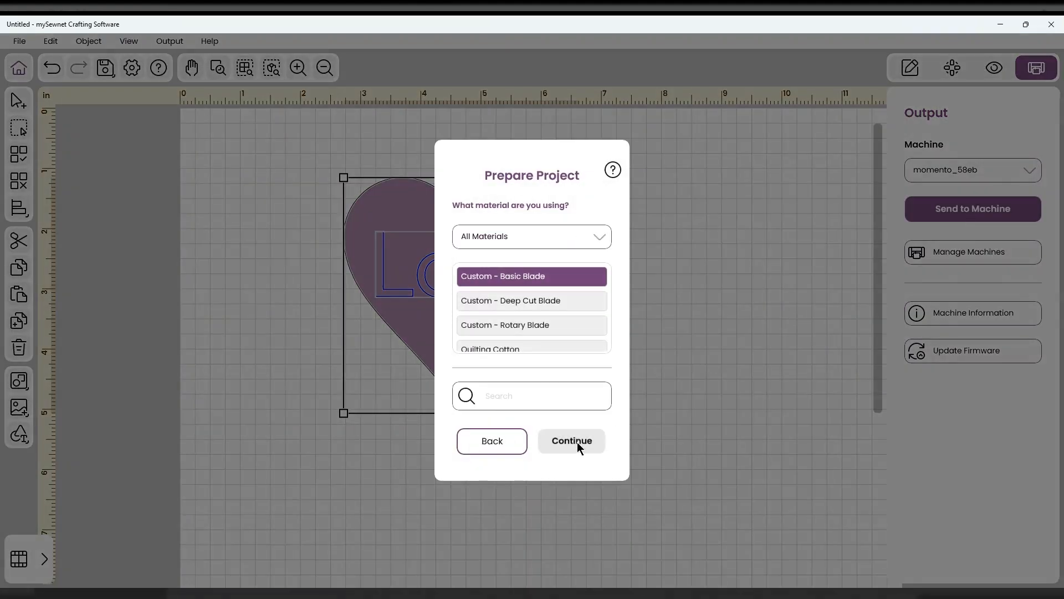
pyautogui.click(576, 442)
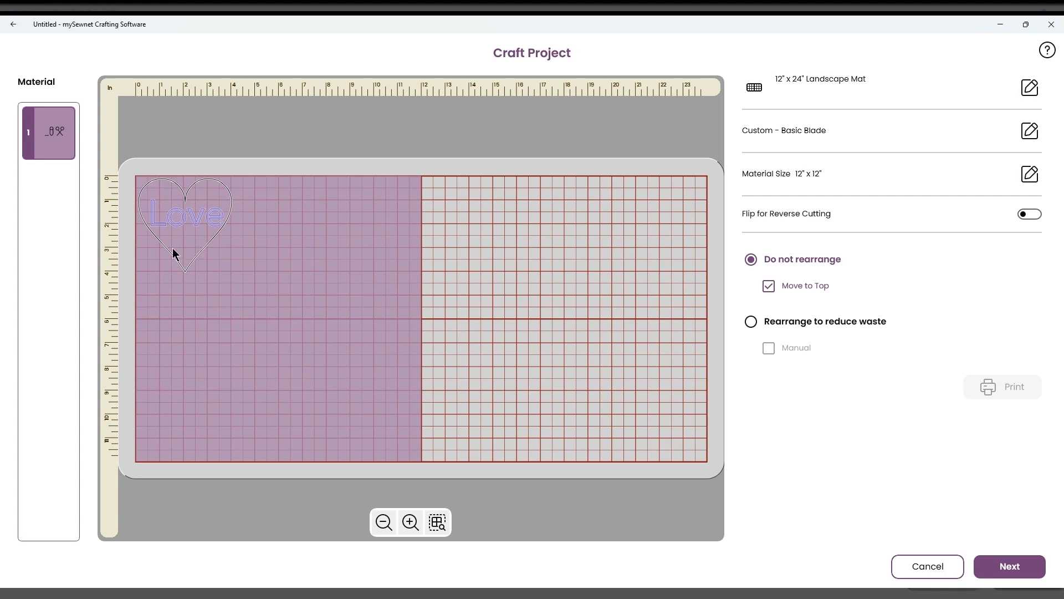
# Turn off Move to Top, switch the layout to manual Rearrange to reduce waste, and reposition the attached heart and lettering on the material
pyautogui.click(769, 285)
pyautogui.click(752, 323)
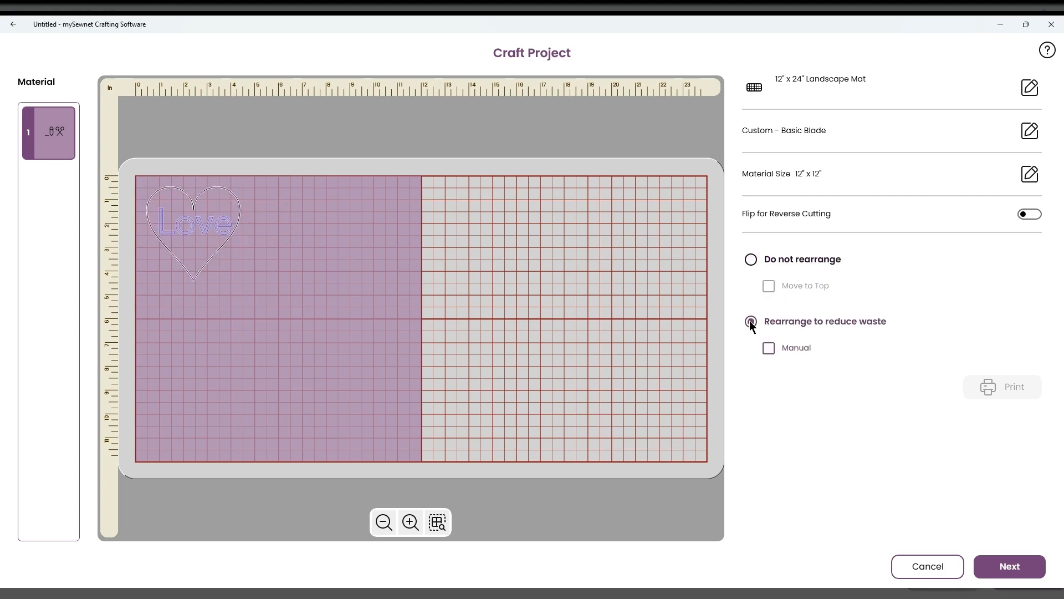
pyautogui.click(769, 348)
pyautogui.moveTo(192, 250); pyautogui.dragTo(281, 263)
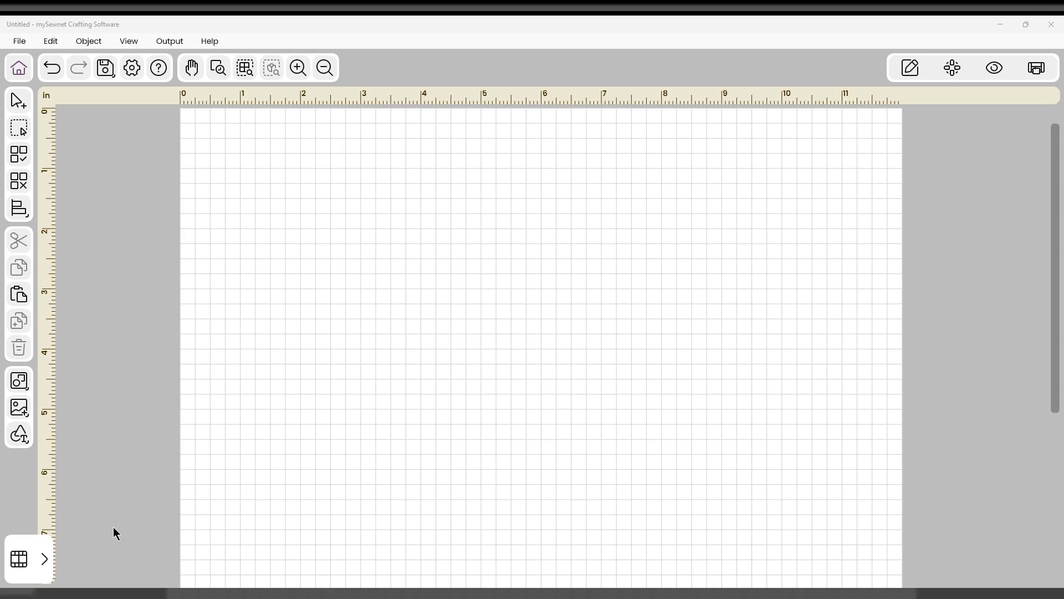
# Insert the circle, basic shape 1, and move it up so its centre is about 3.8 in below the mat's upper edge
pyautogui.click(22, 436)
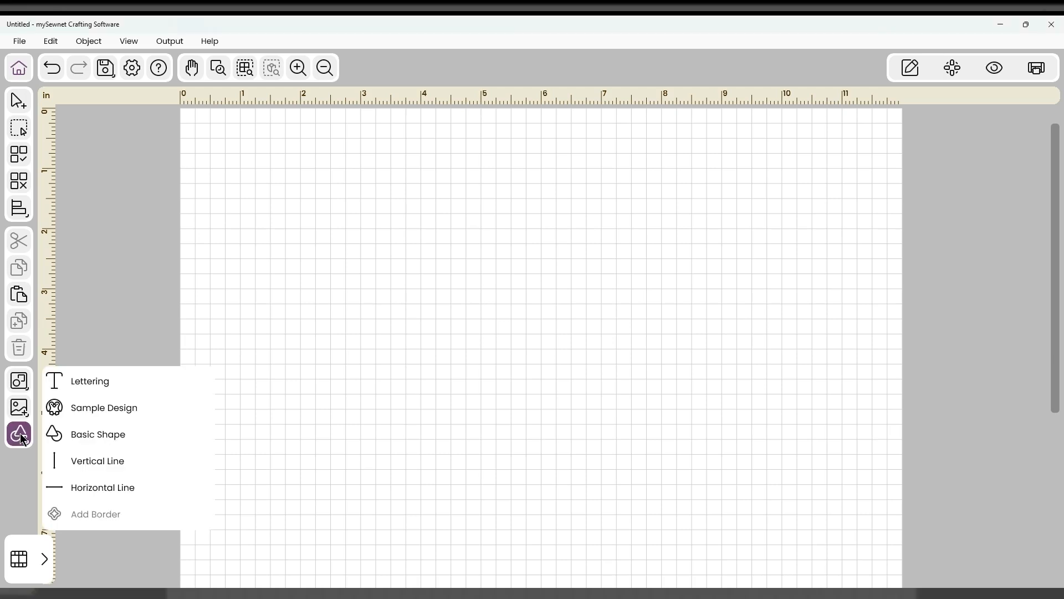
pyautogui.click(102, 435)
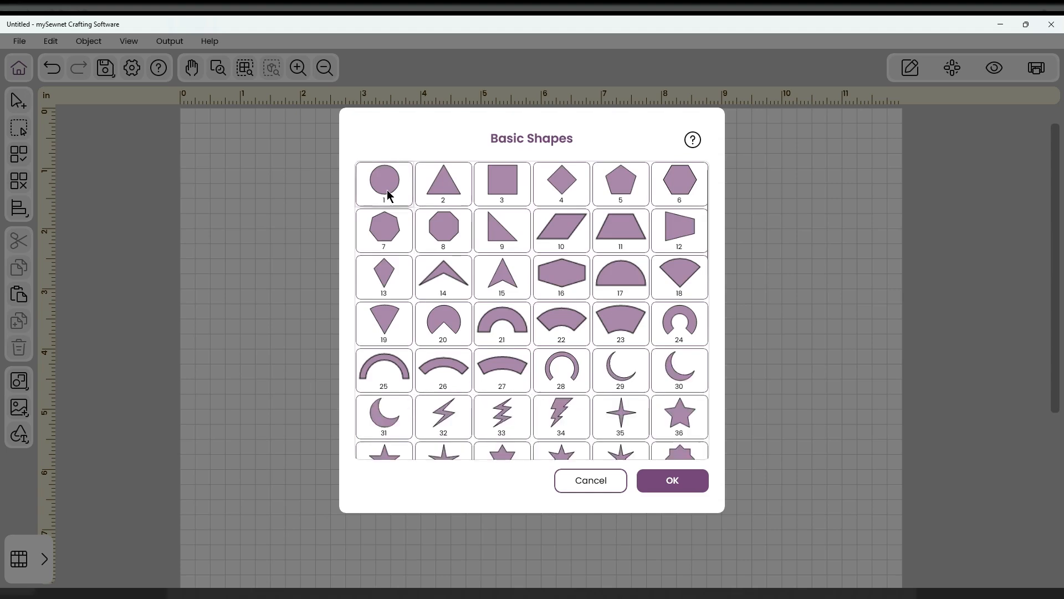
pyautogui.click(387, 190)
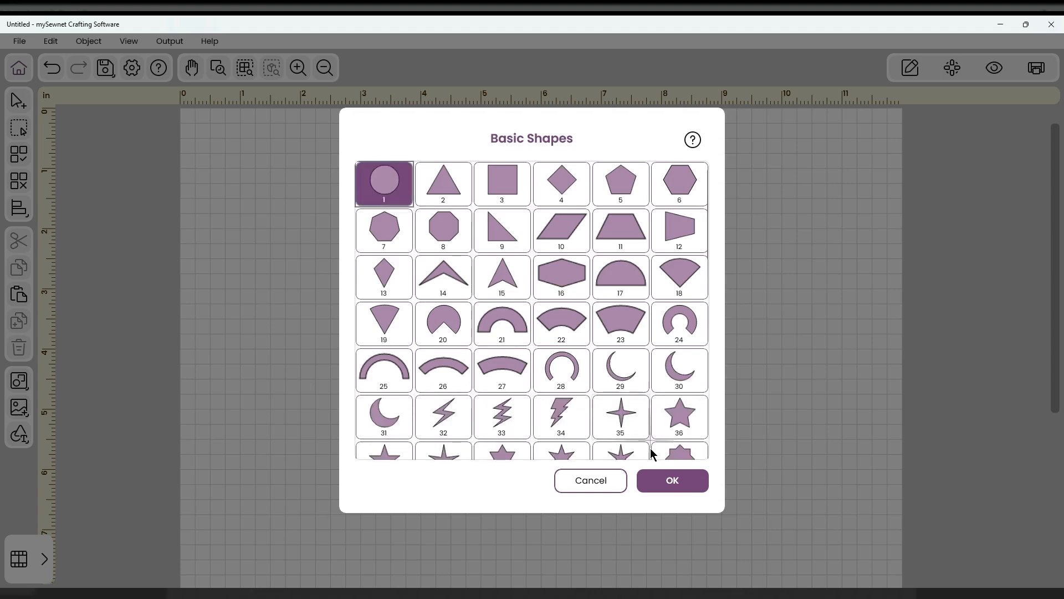
pyautogui.click(693, 483)
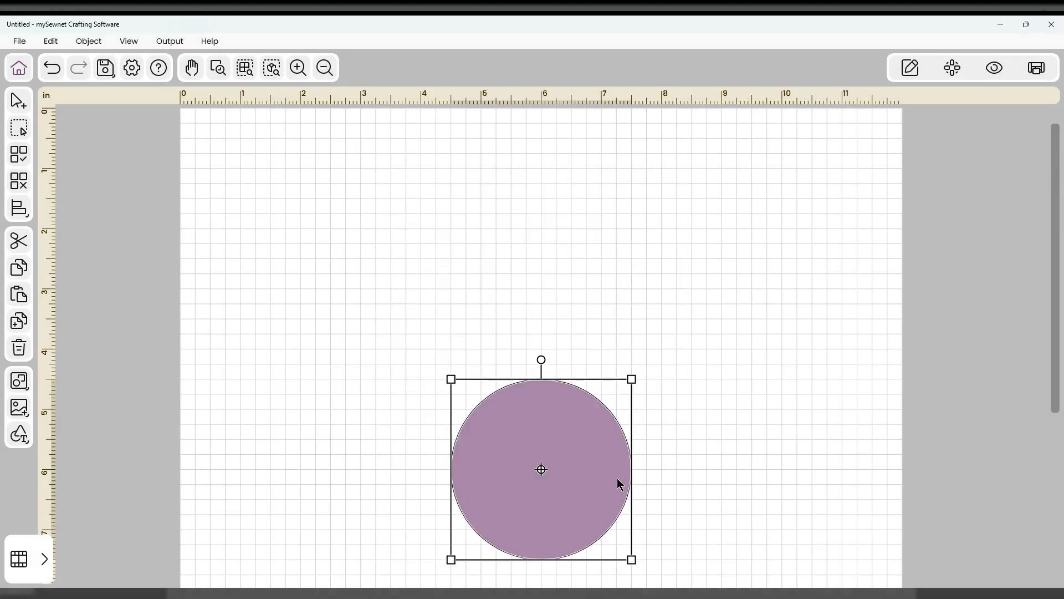
pyautogui.moveTo(619, 483); pyautogui.dragTo(612, 352)
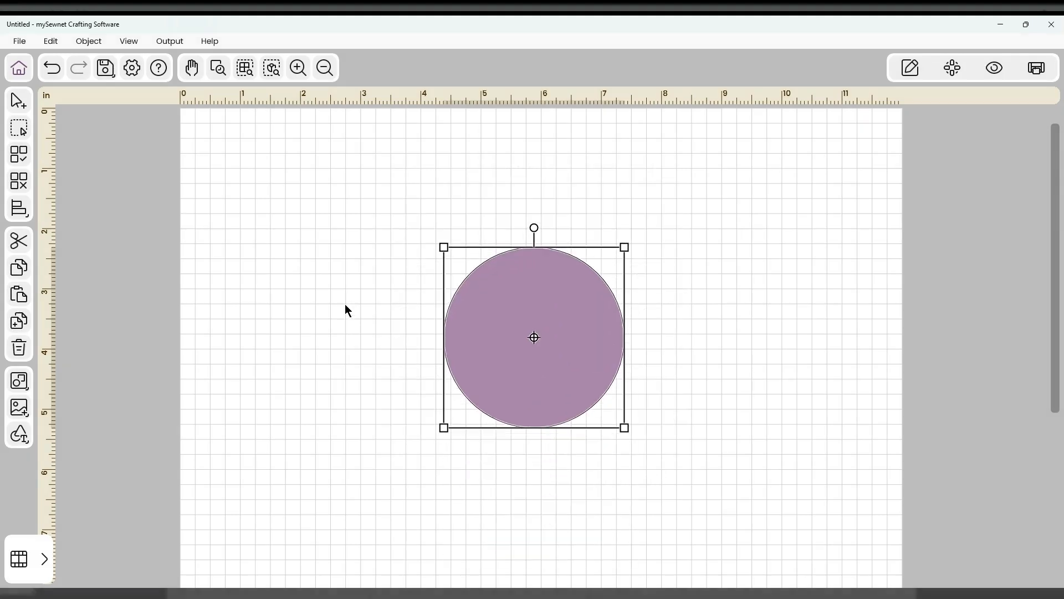
# Insert the diamond, basic shape 4, centre it over the circle, and enlarge it to about 3.5 in so its corners extend past the circle
pyautogui.click(21, 438)
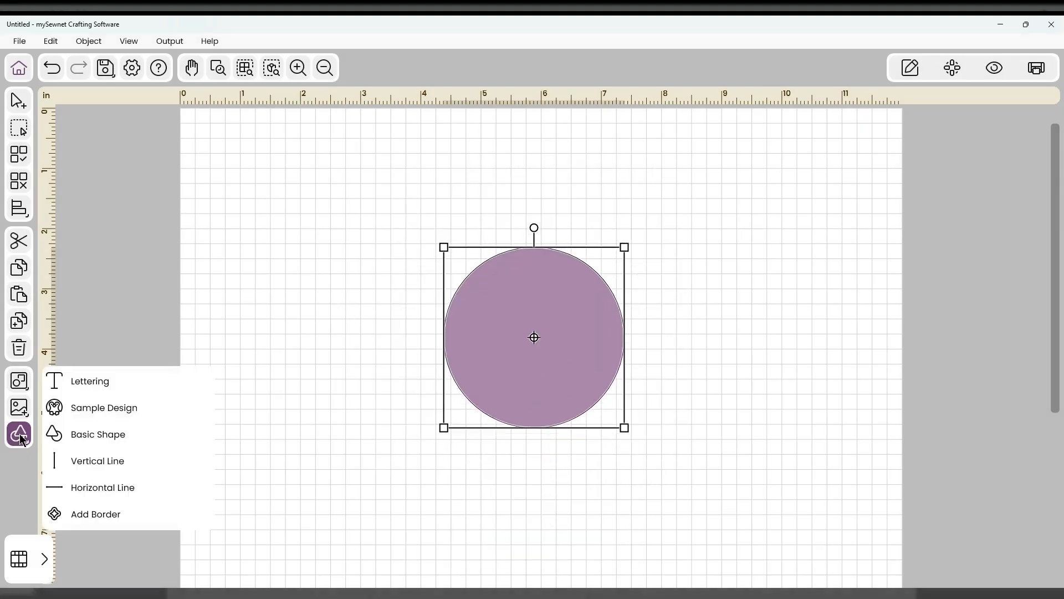
pyautogui.click(94, 434)
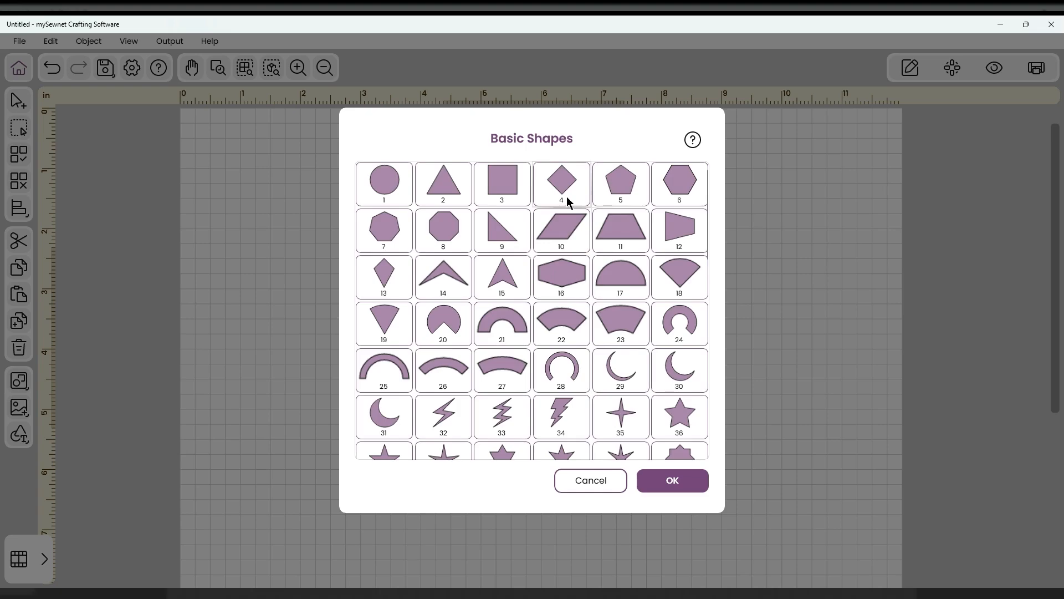
pyautogui.click(669, 486)
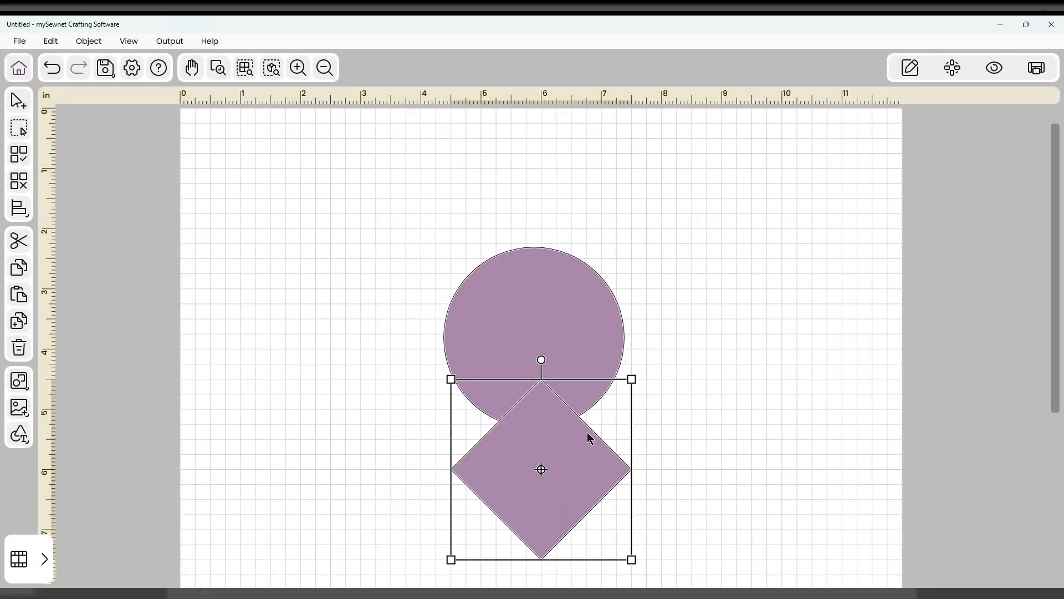
pyautogui.moveTo(591, 342); pyautogui.dragTo(574, 366)
pyautogui.moveTo(625, 426); pyautogui.dragTo(638, 444)
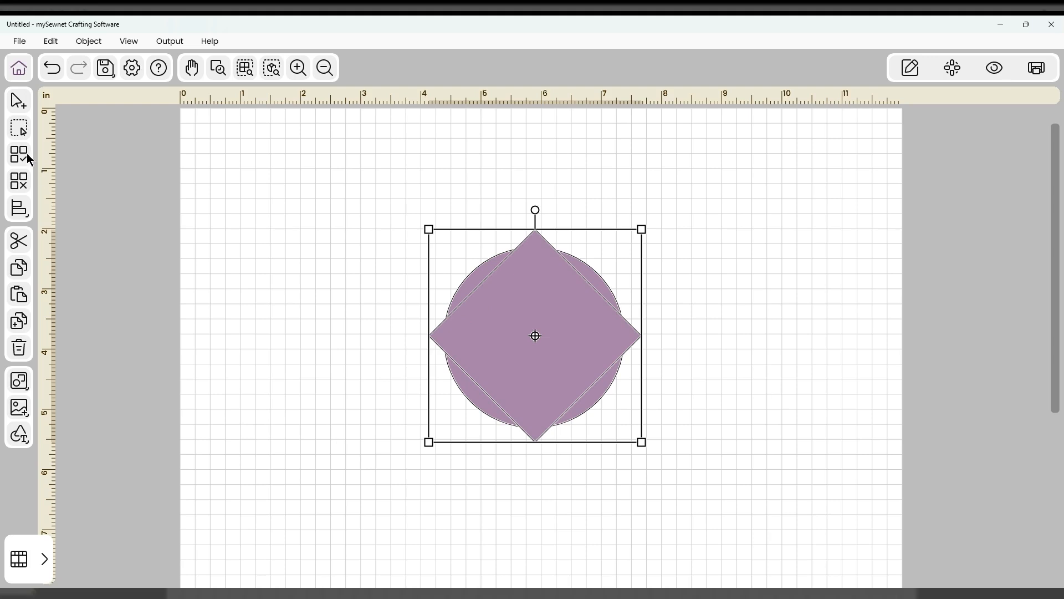
# Select both the circle and the diamond and weld them into one shape
pyautogui.click(11, 157)
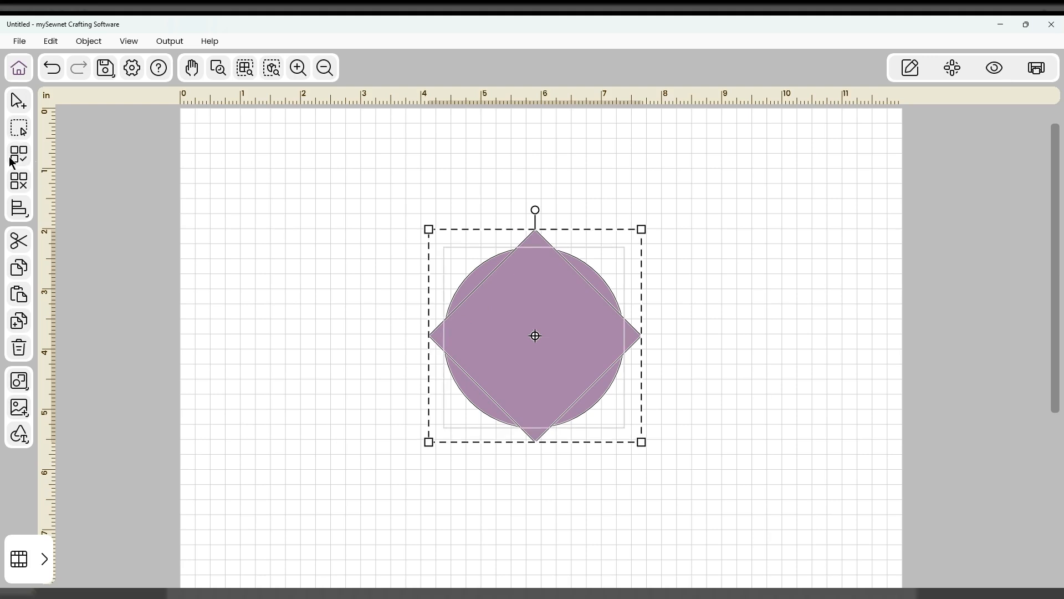
pyautogui.click(20, 381)
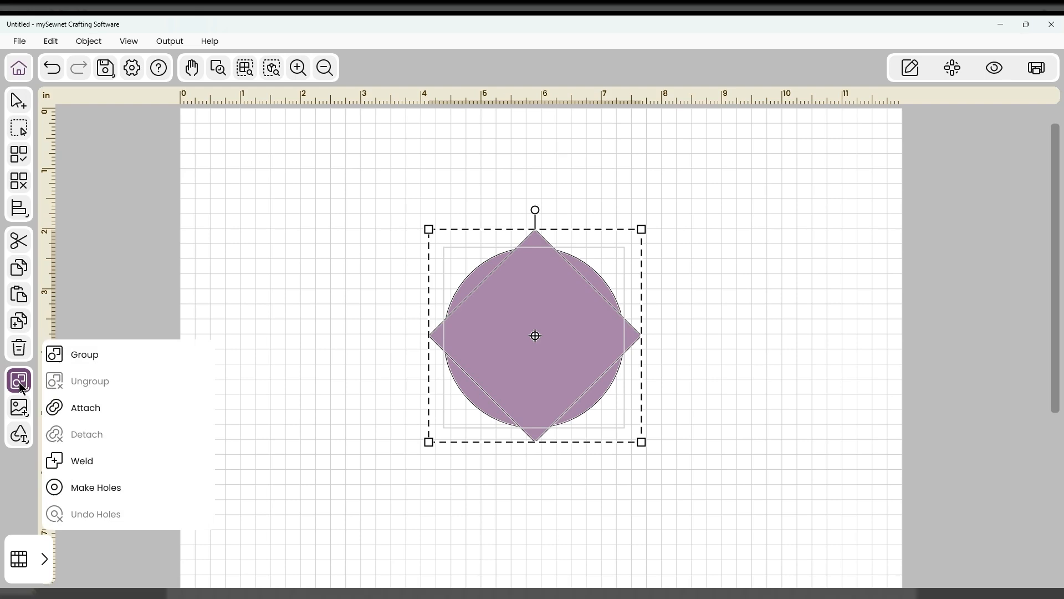
pyautogui.click(83, 466)
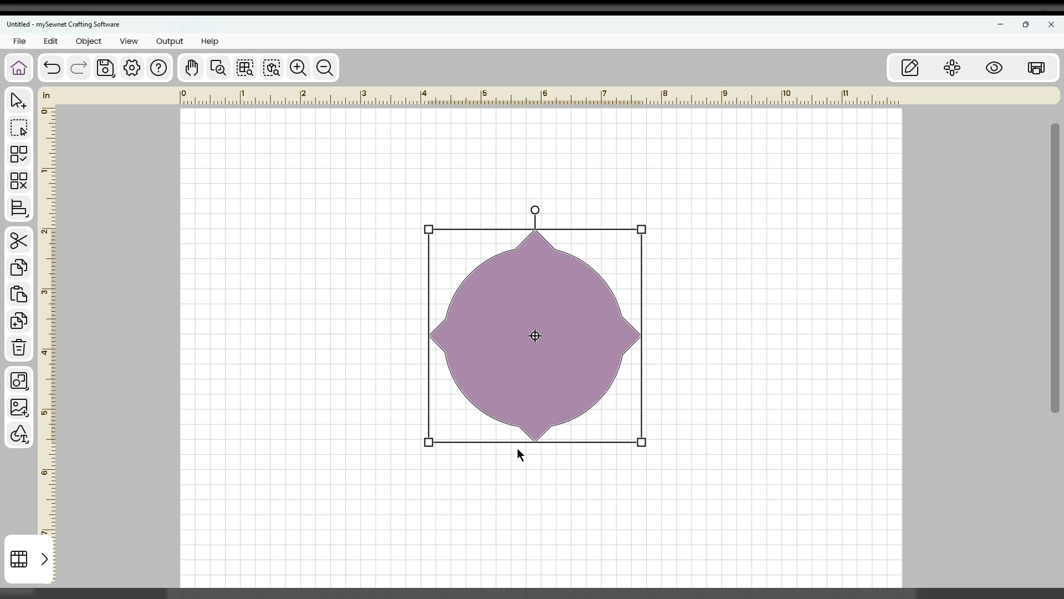
# Preview the welded shape's cutting layout with the 12" x 24" Landscape mat and Custom - Basic Blade, and cancel the output
pyautogui.click(1036, 68)
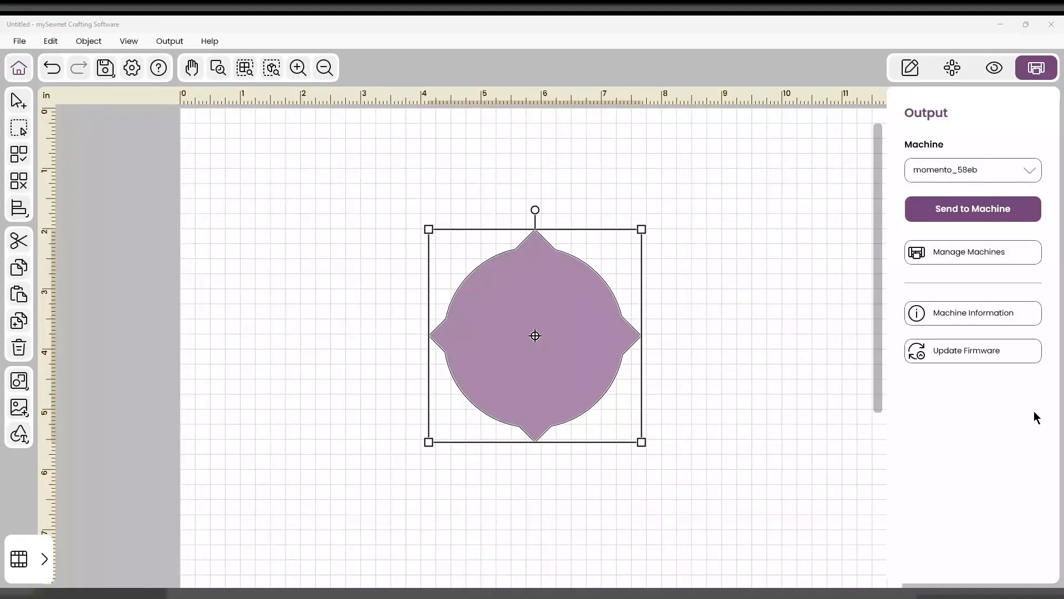
pyautogui.click(987, 214)
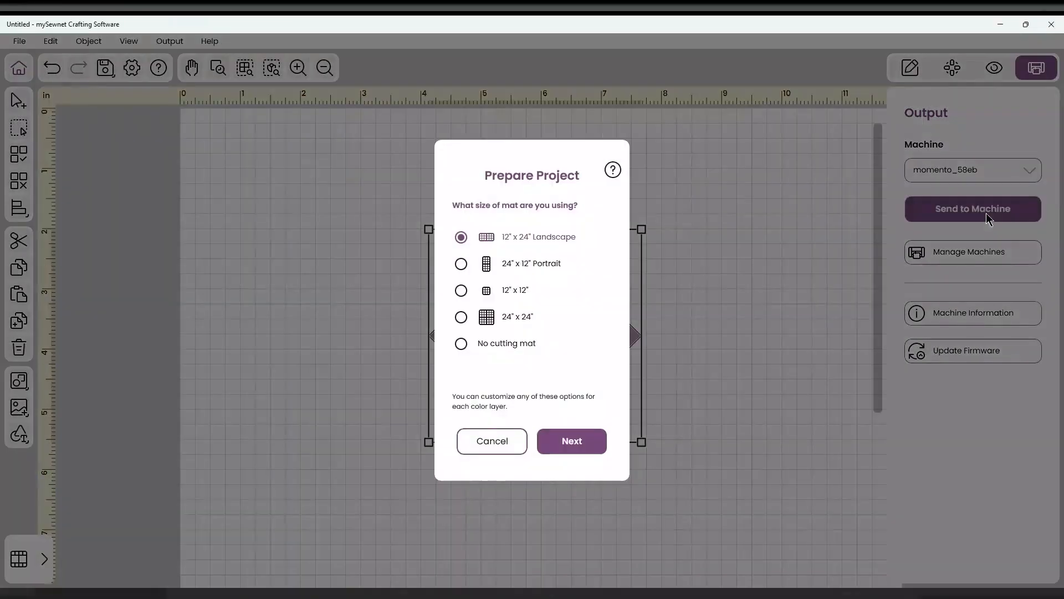
pyautogui.click(588, 442)
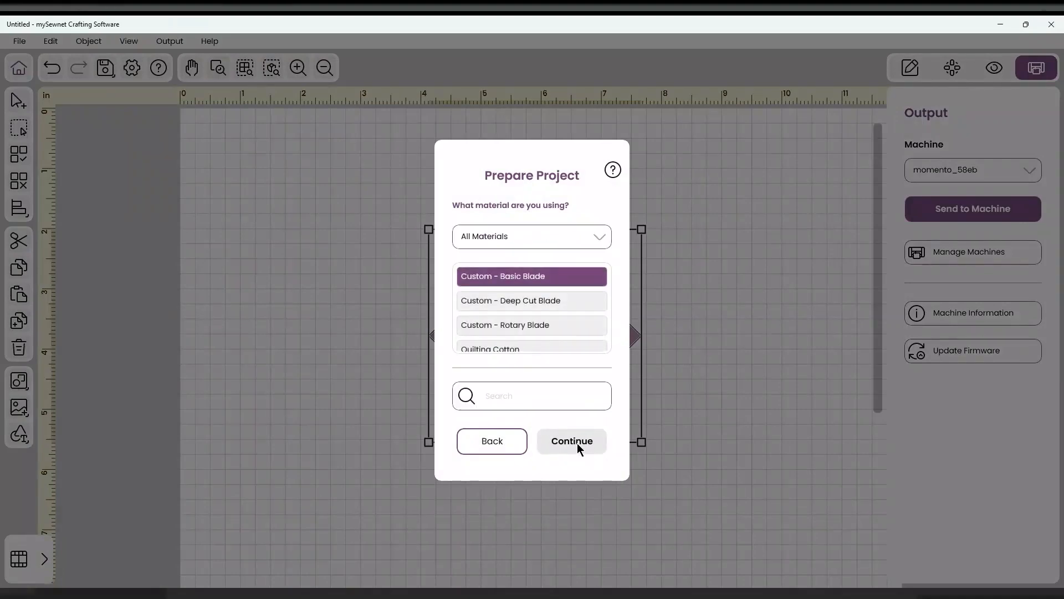
pyautogui.click(576, 441)
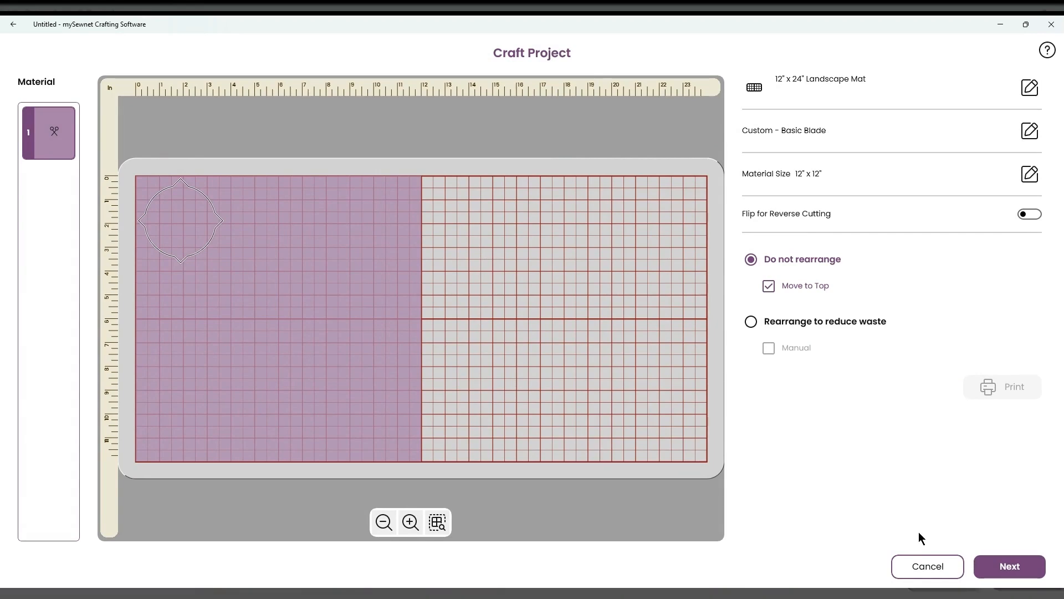
pyautogui.click(925, 561)
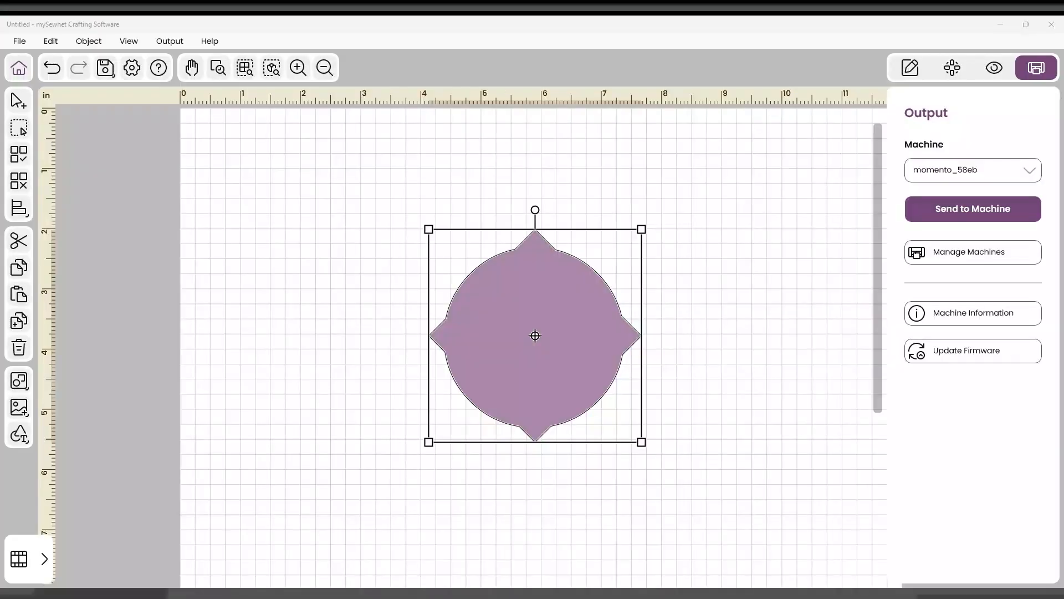